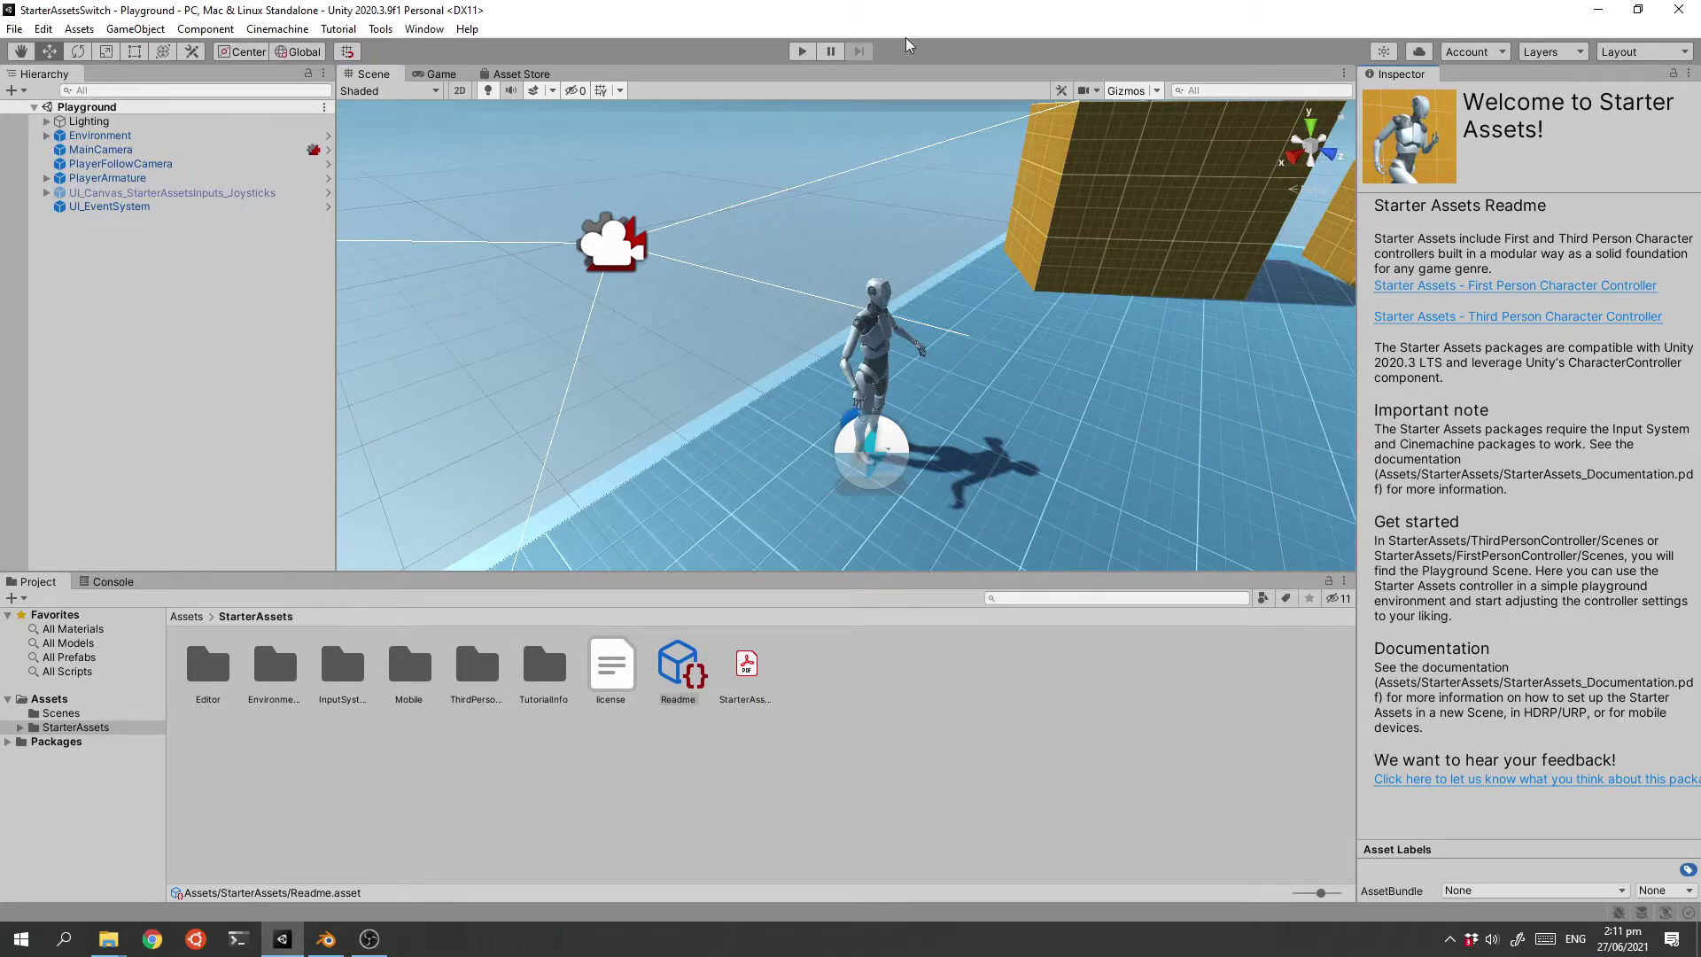
- Play-test the robot walking forward, stop playback, then switch to StickFigure.blend in Blender
{"action": "left_click", "coordinate": [802, 51]}
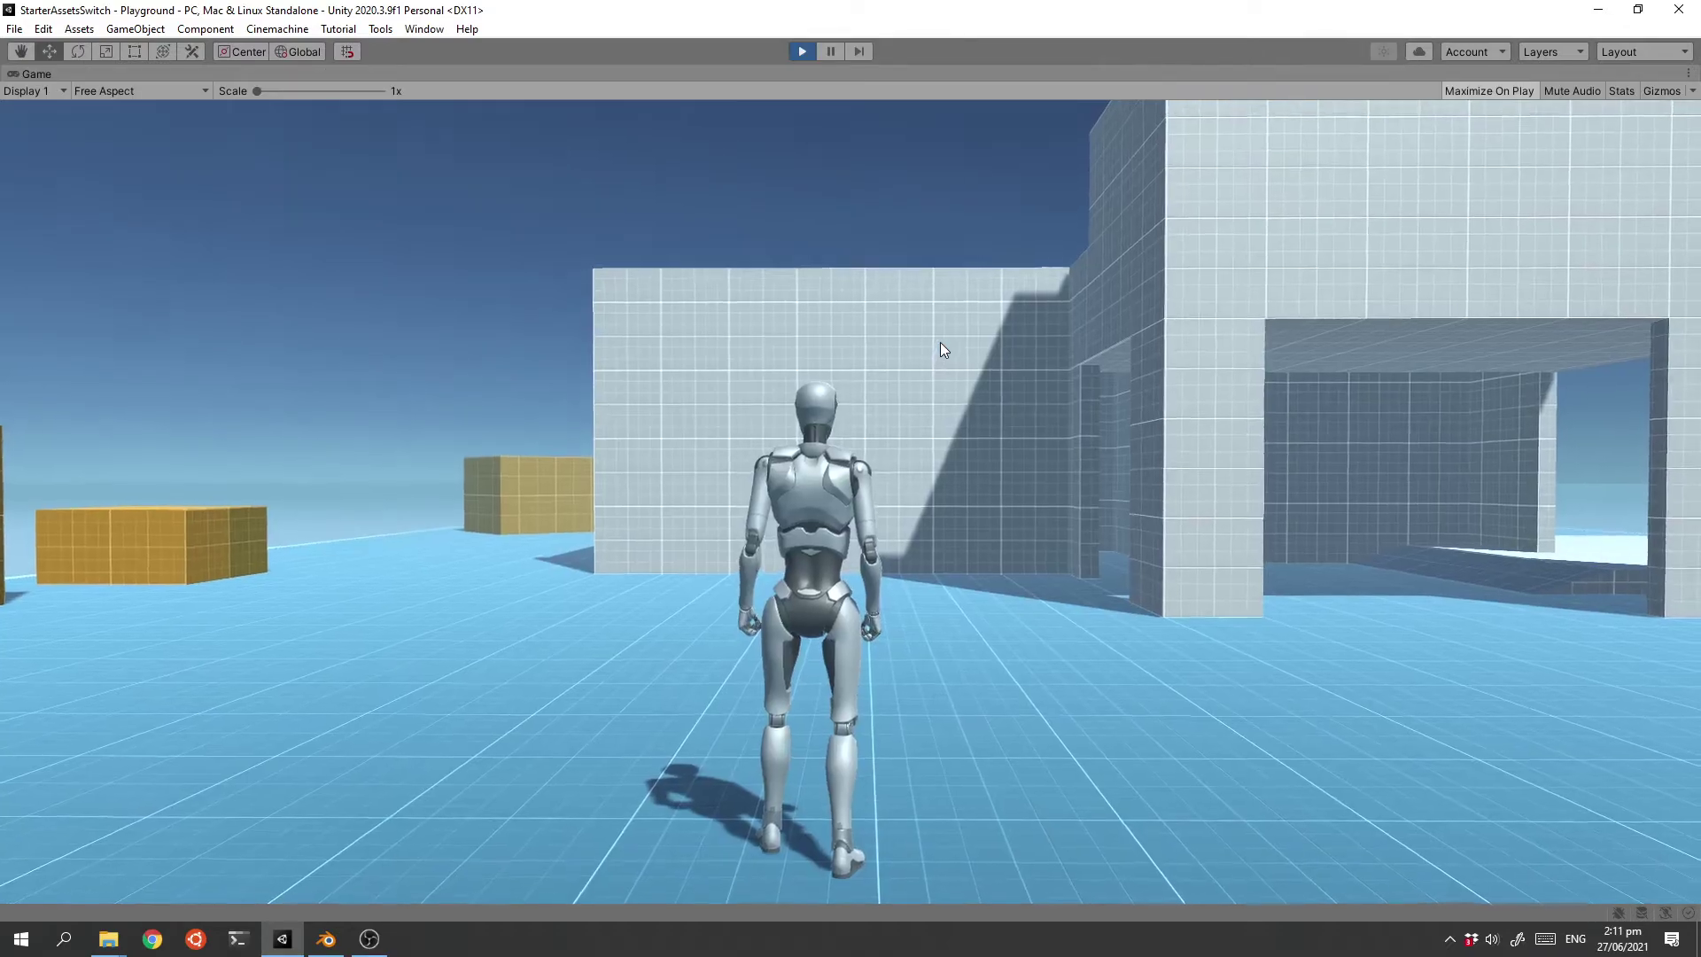
{"action": "key", "text": "w"}
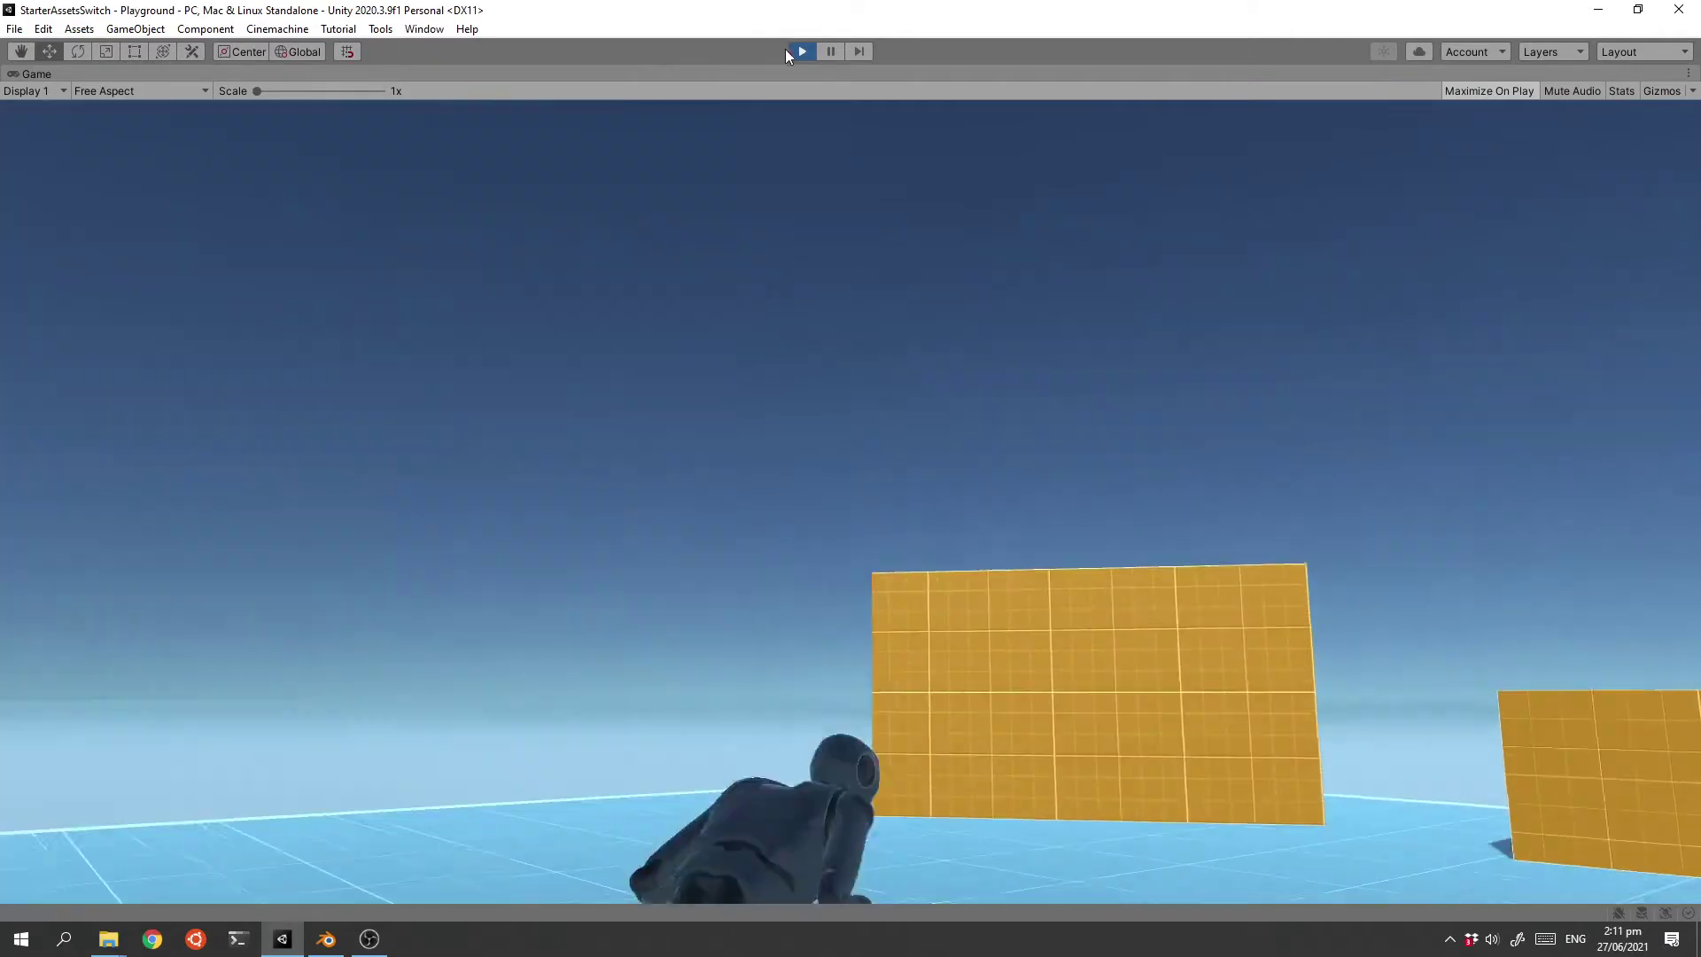
{"action": "left_click", "coordinate": [803, 52]}
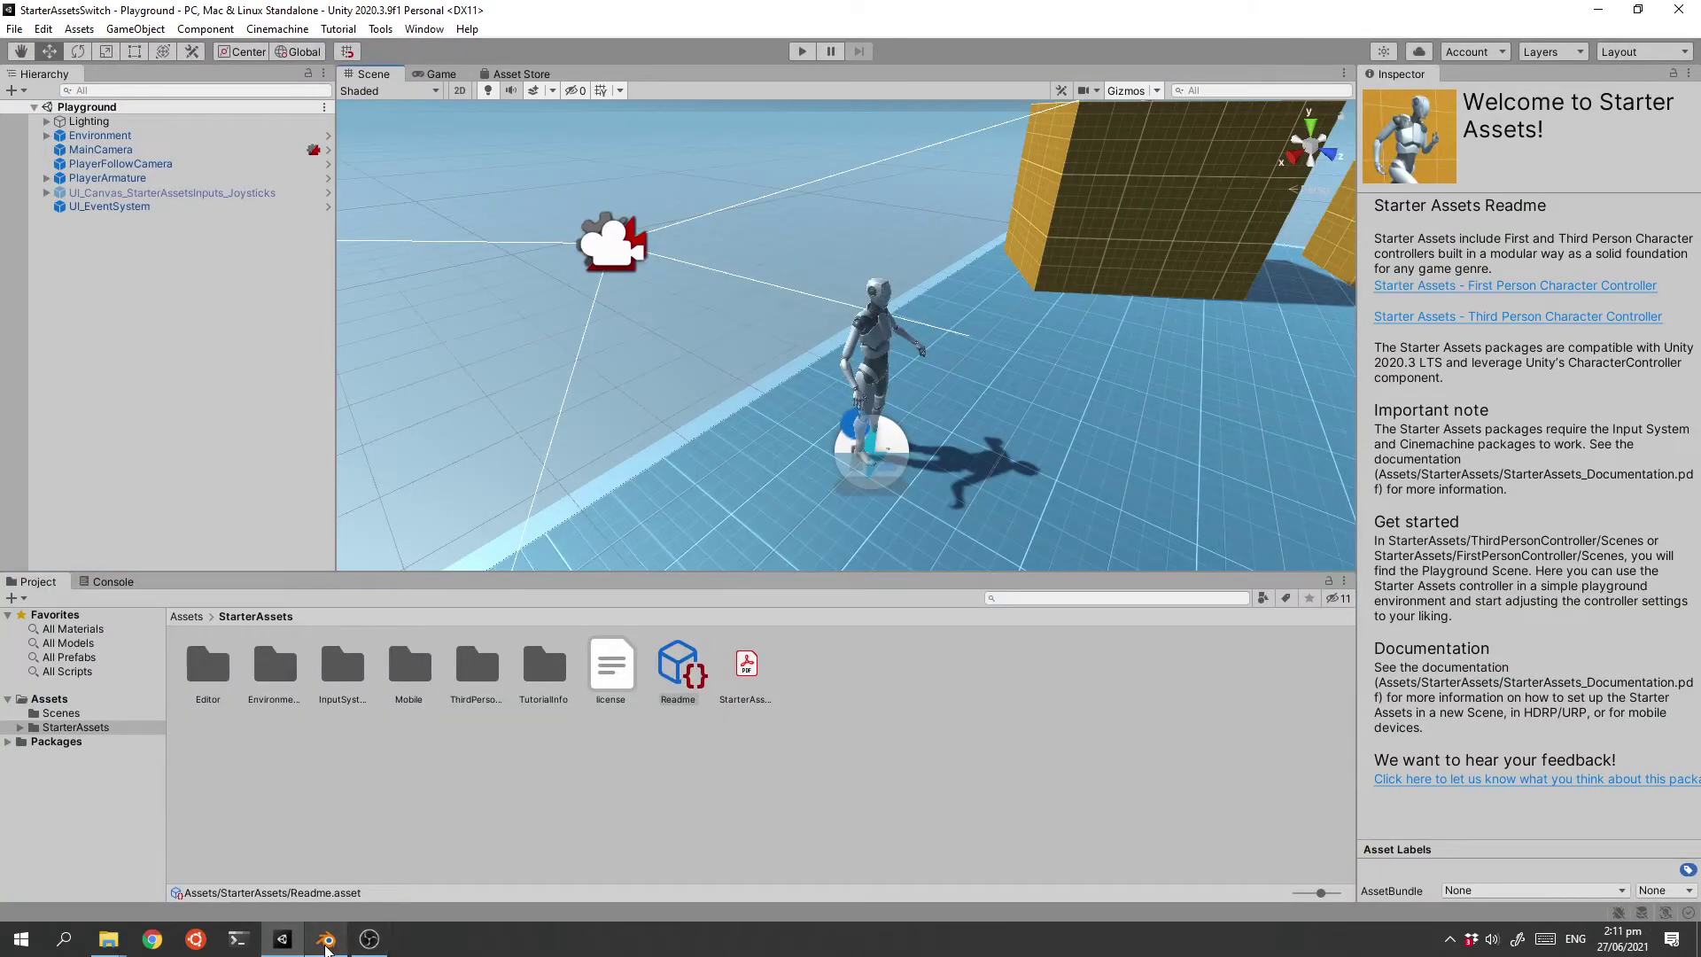
{"action": "left_click", "coordinate": [327, 946]}
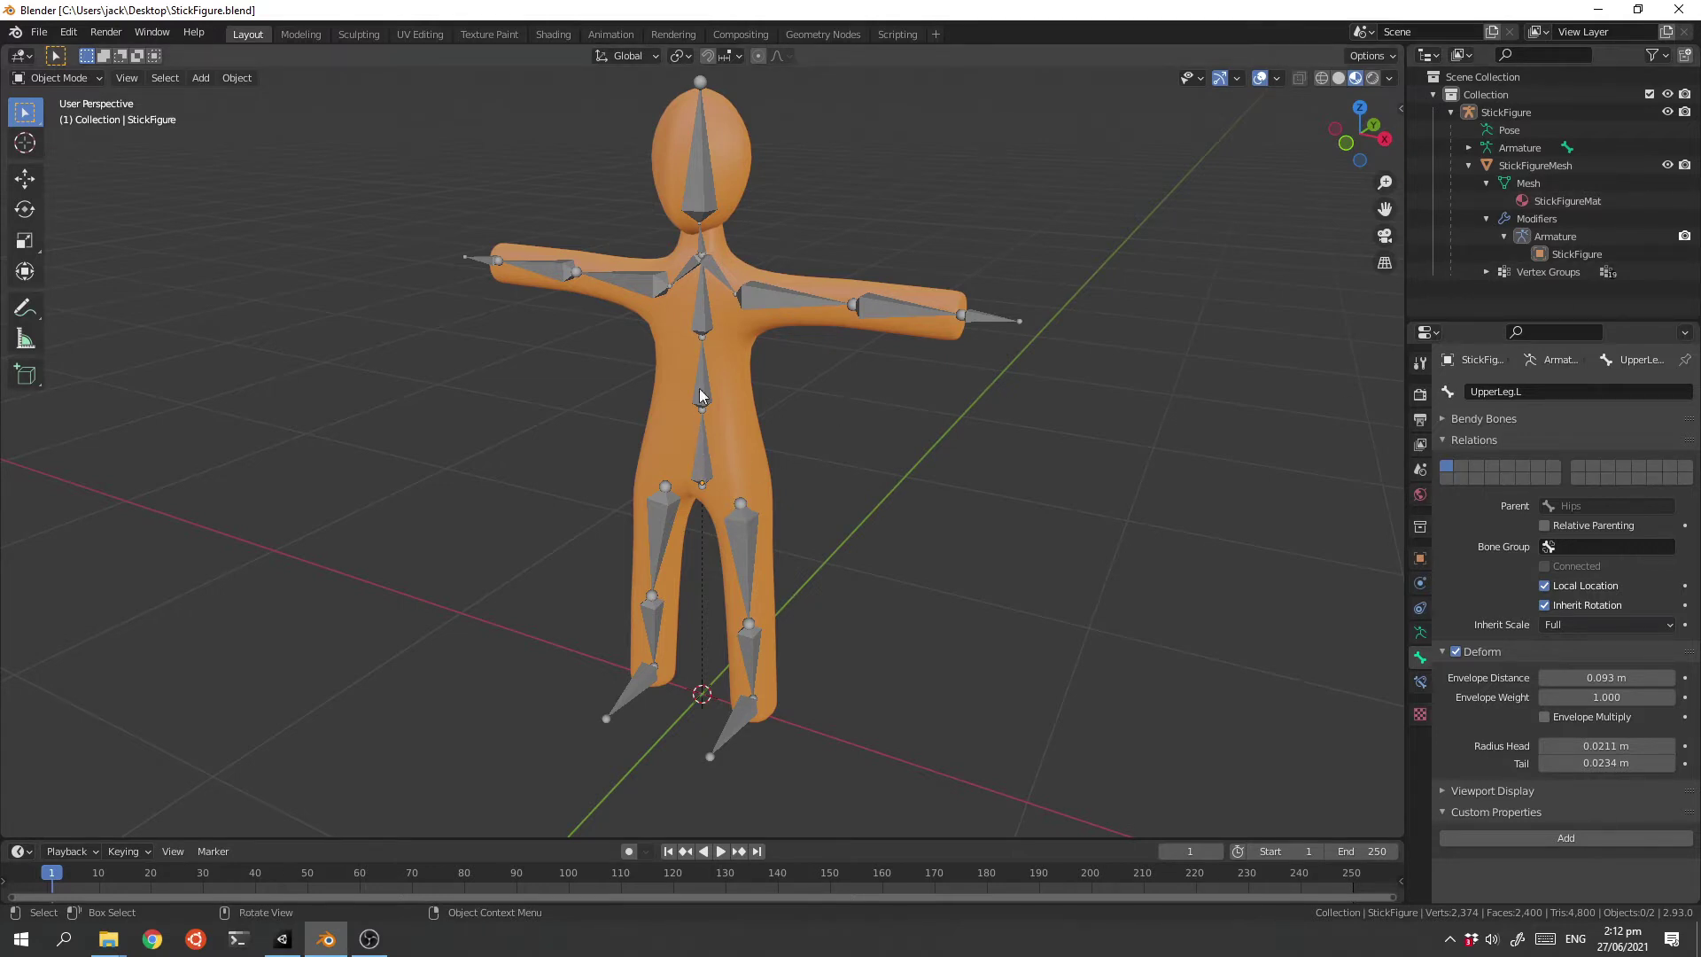
- Expand the Armature and its Chest bone in the Outliner, with StickFigureMesh selected
{"action": "left_click", "coordinate": [1468, 148]}
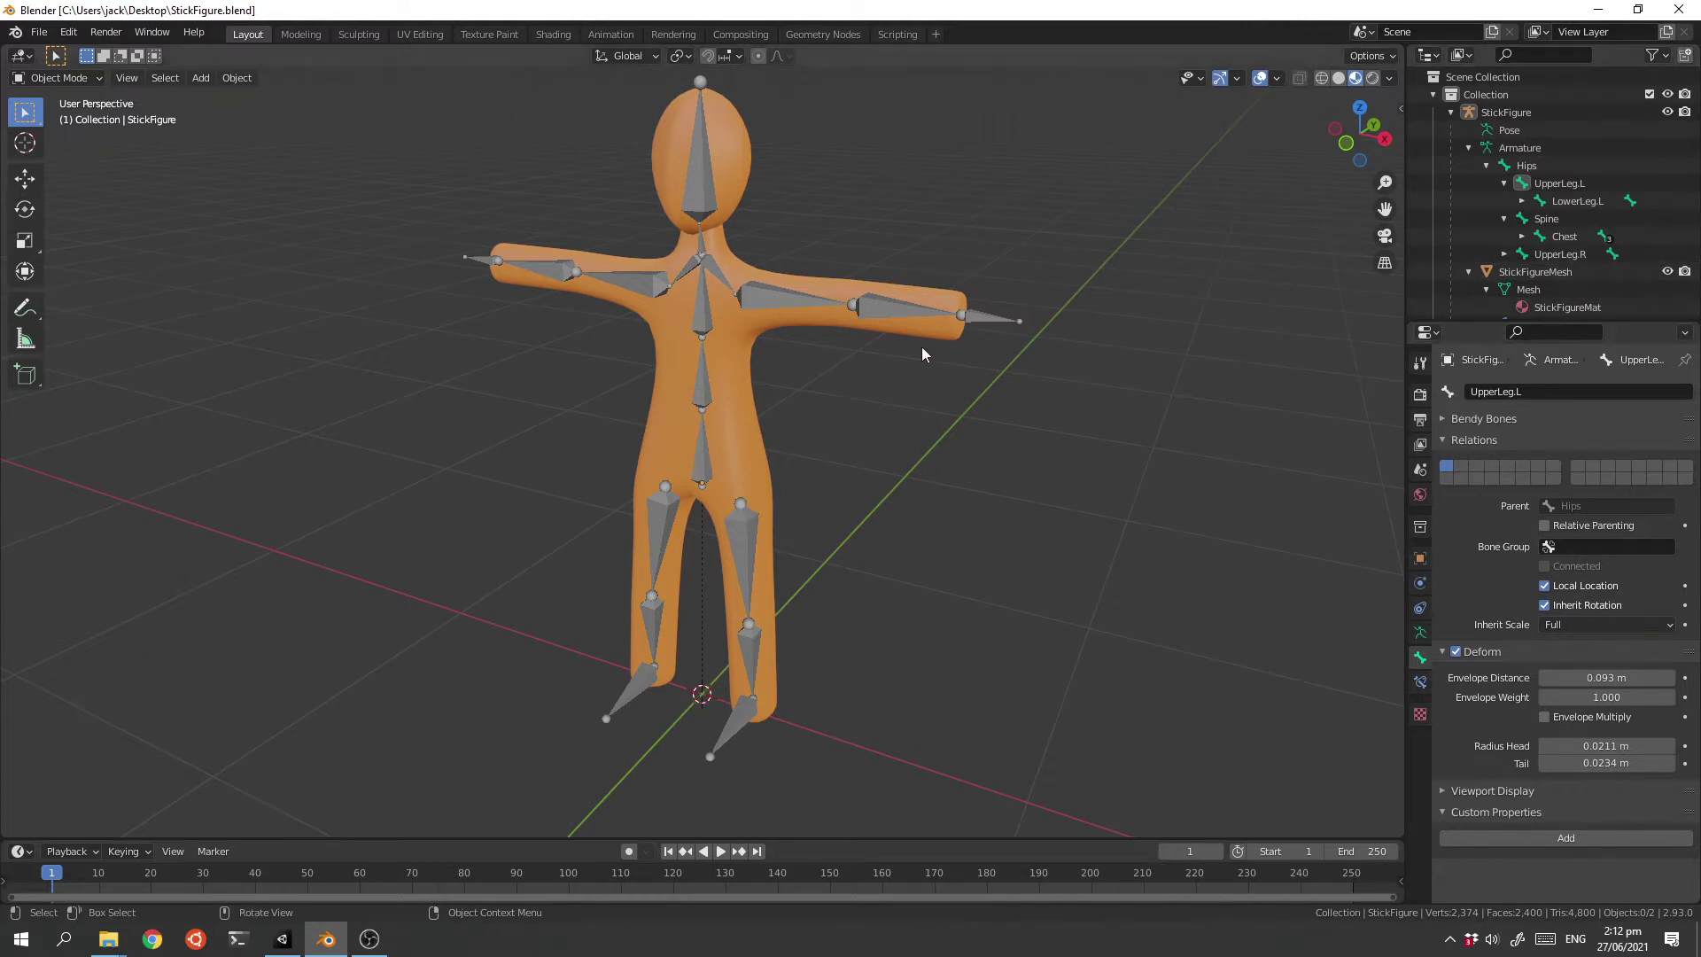
{"action": "left_click", "coordinate": [708, 386]}
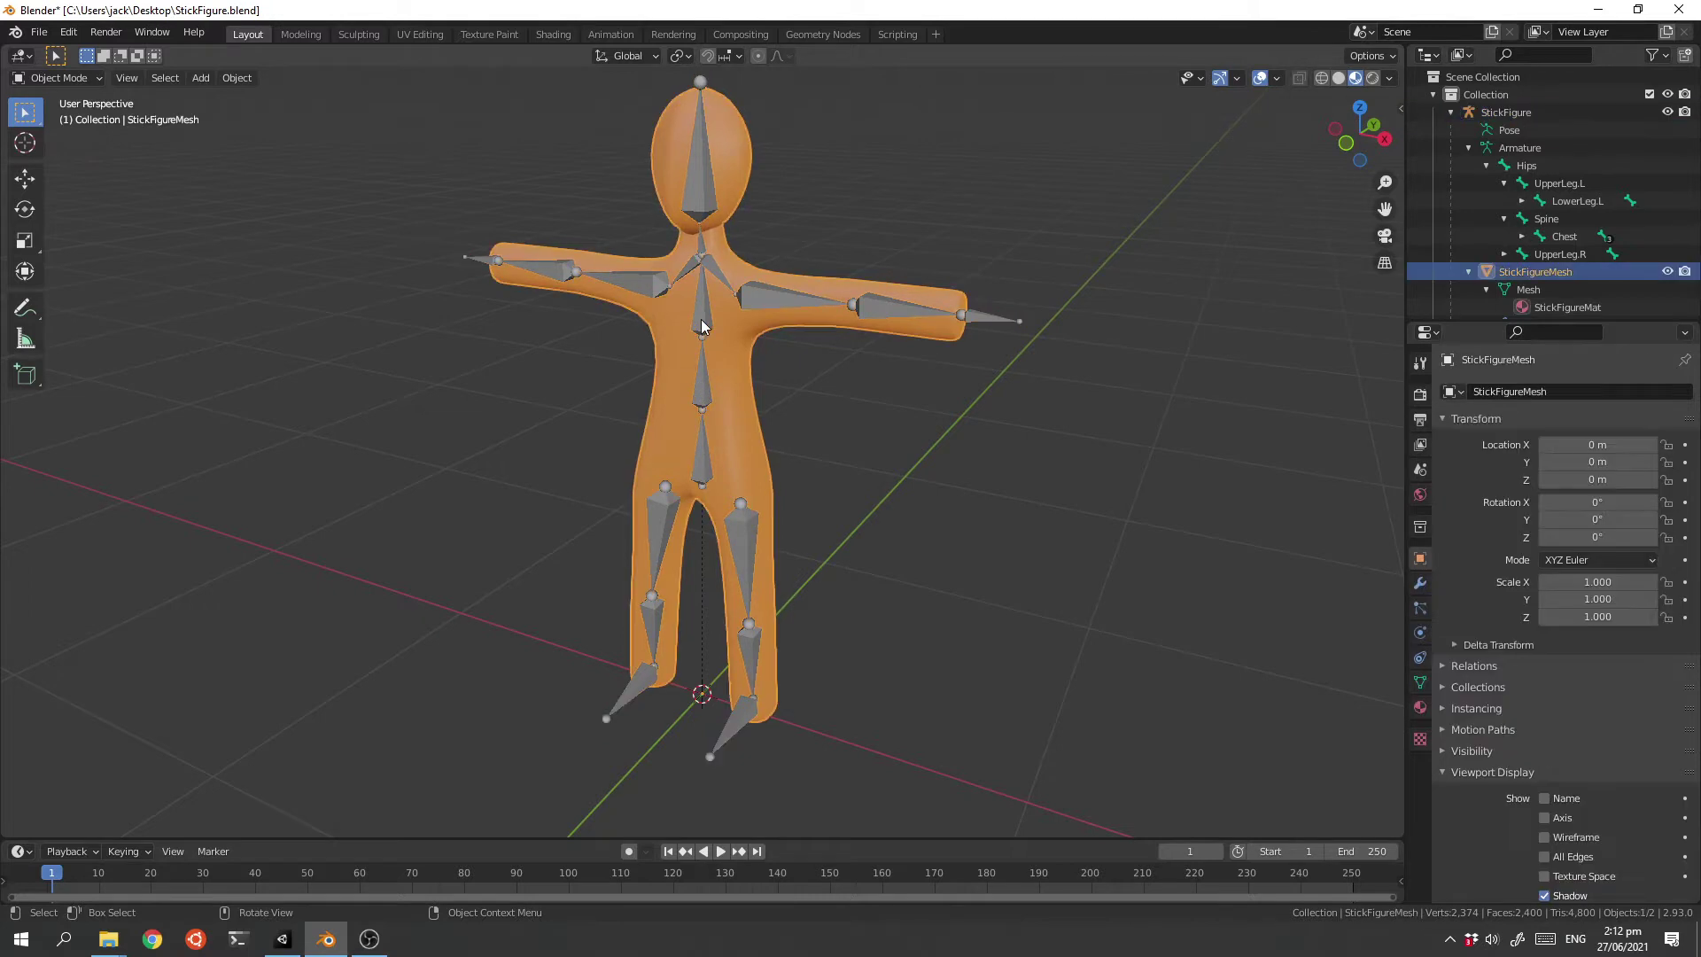
{"action": "left_click", "coordinate": [1523, 236]}
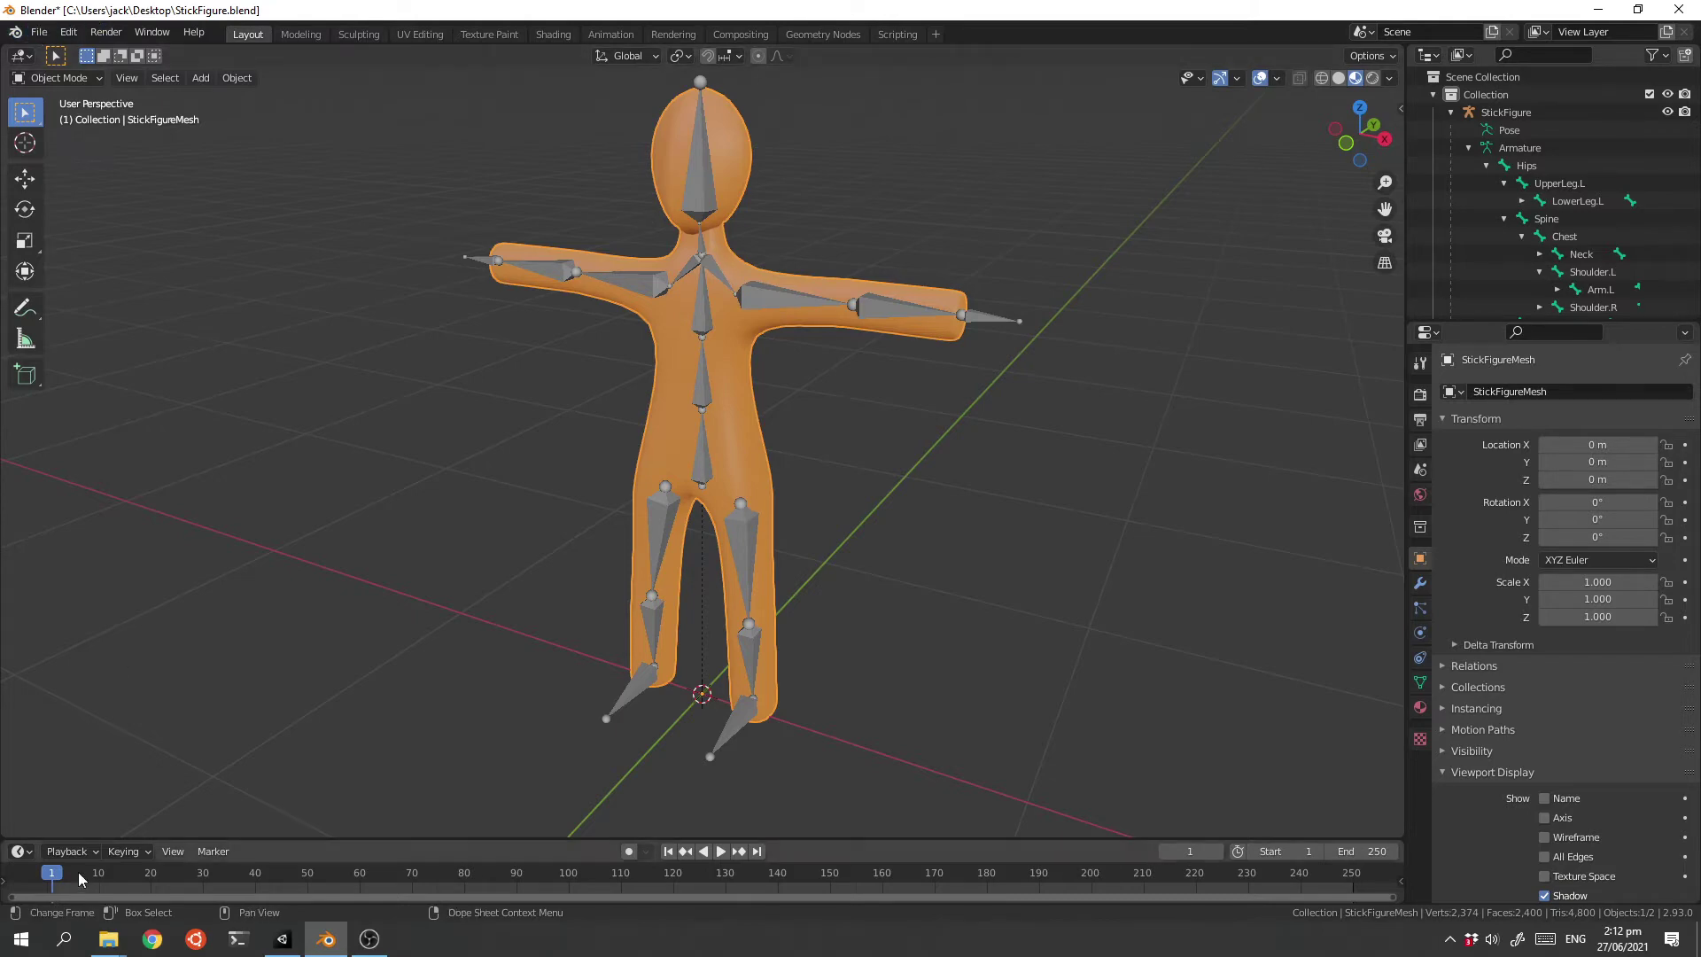
- Reveal Unity's Assets folder in File Explorer, select its full path, then minimize Explorer
{"action": "mouse_move", "coordinate": [108, 937]}
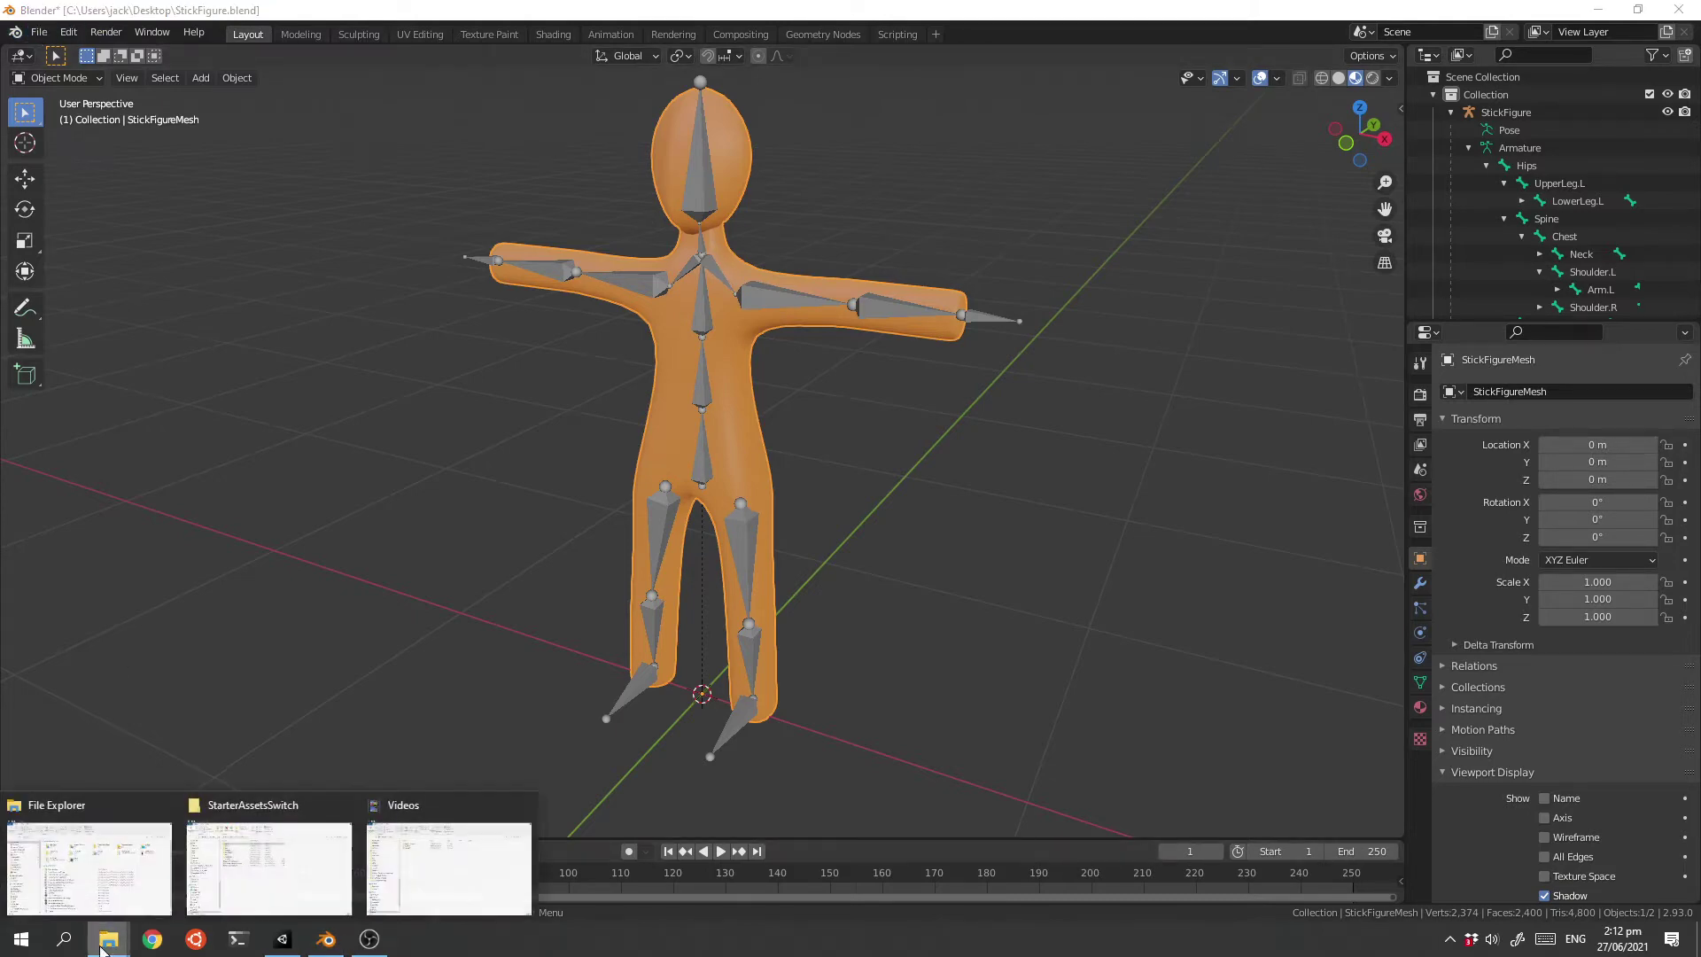
{"action": "left_click", "coordinate": [285, 941]}
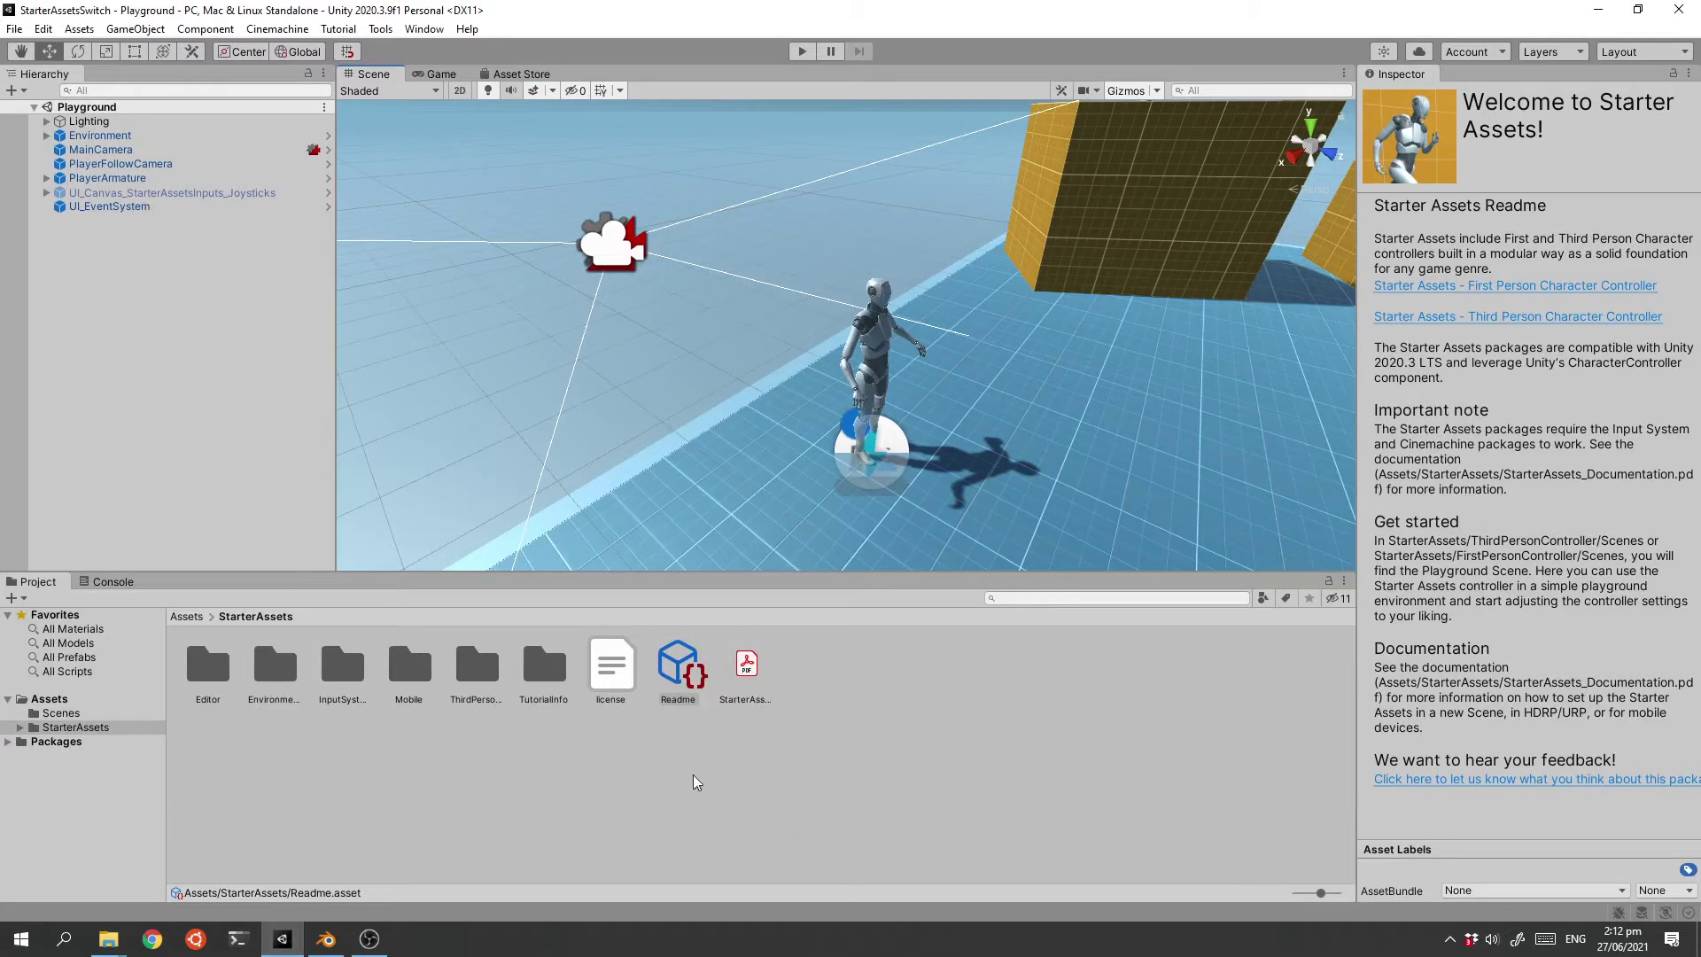
{"action": "right_click", "coordinate": [444, 775]}
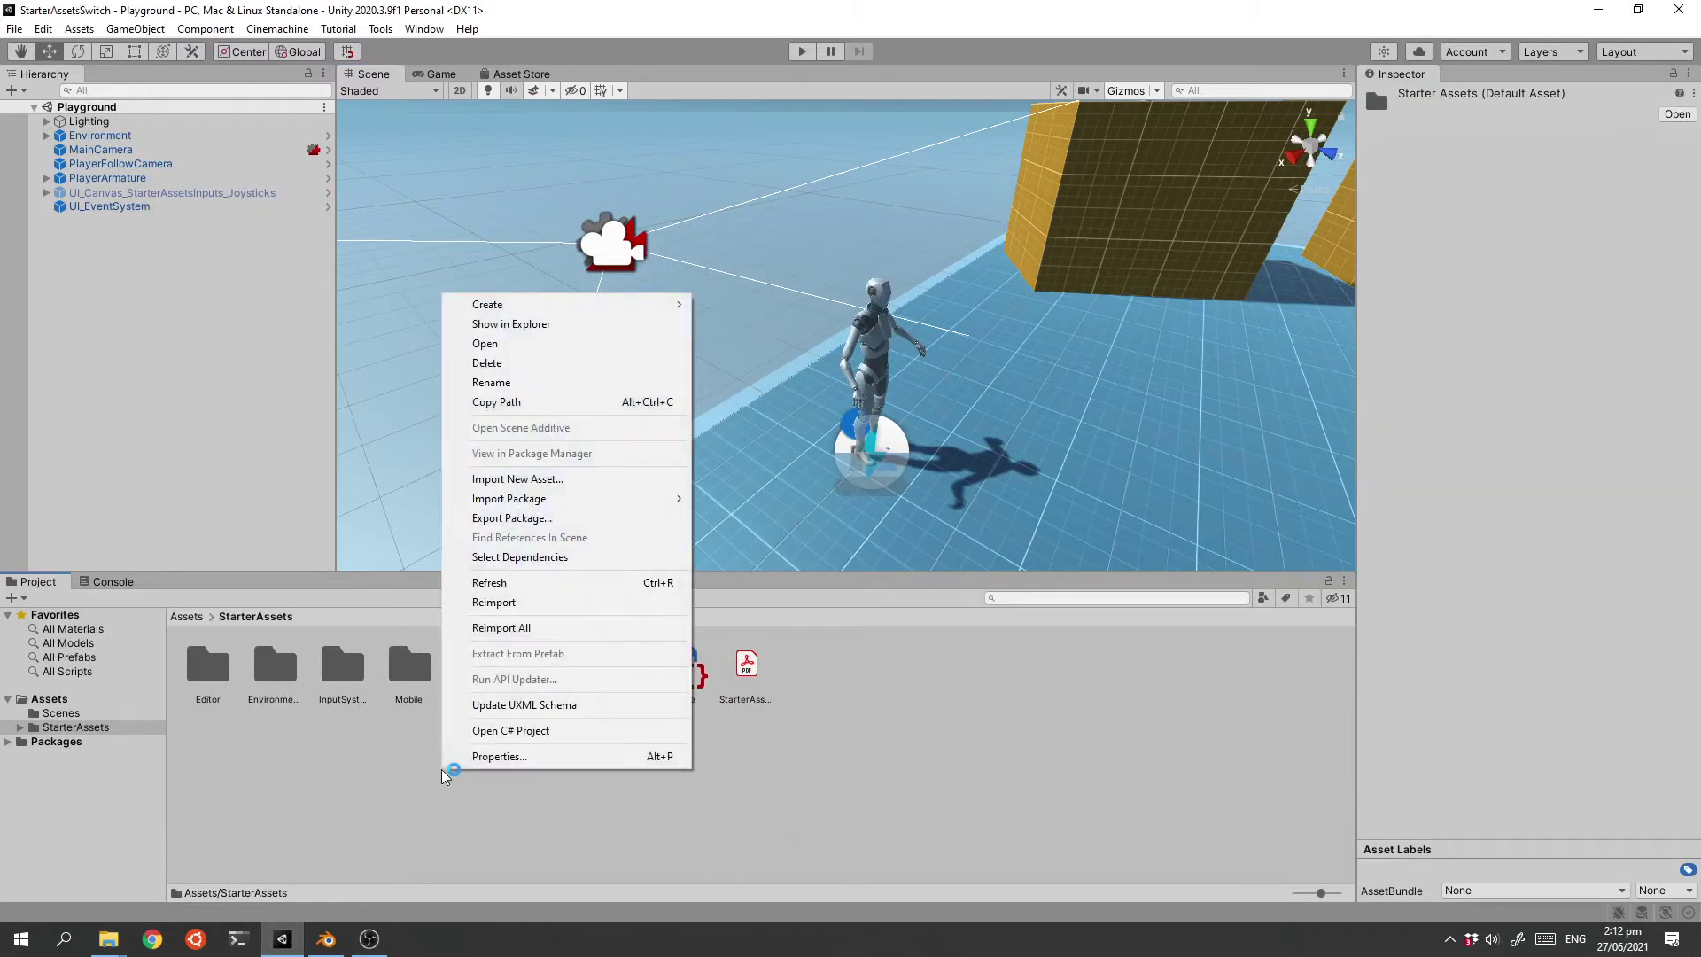
{"action": "left_click", "coordinate": [557, 324]}
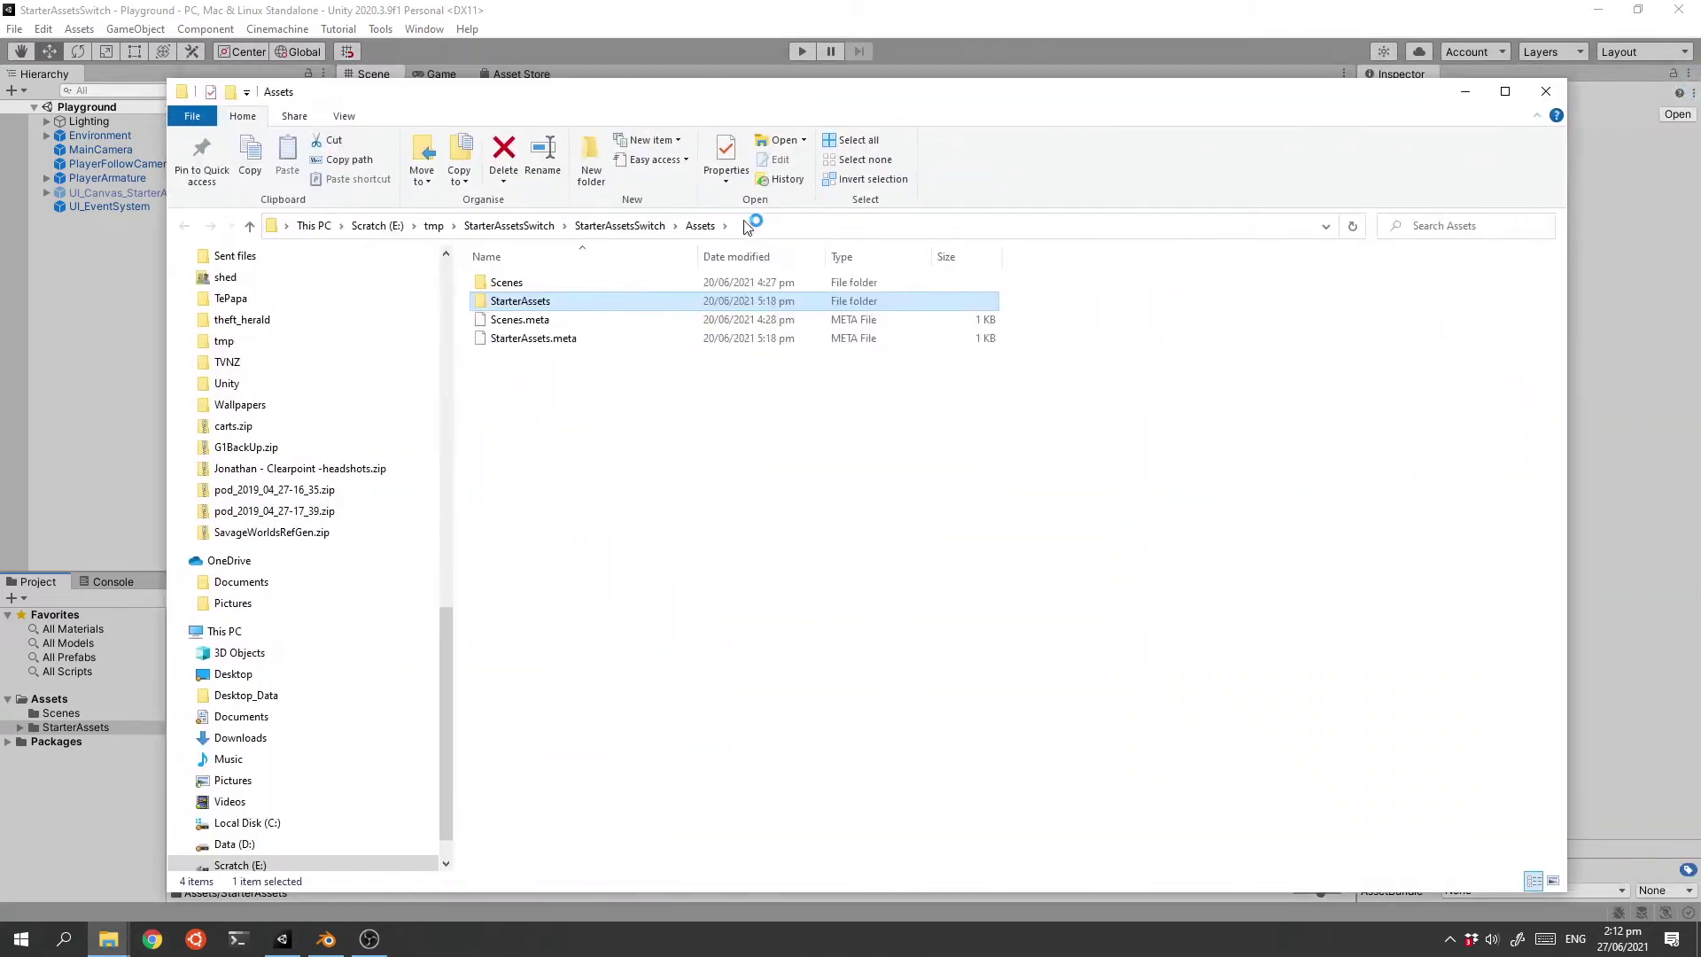
{"action": "left_click", "coordinate": [762, 228]}
{"action": "key", "text": "ctrl+c"}
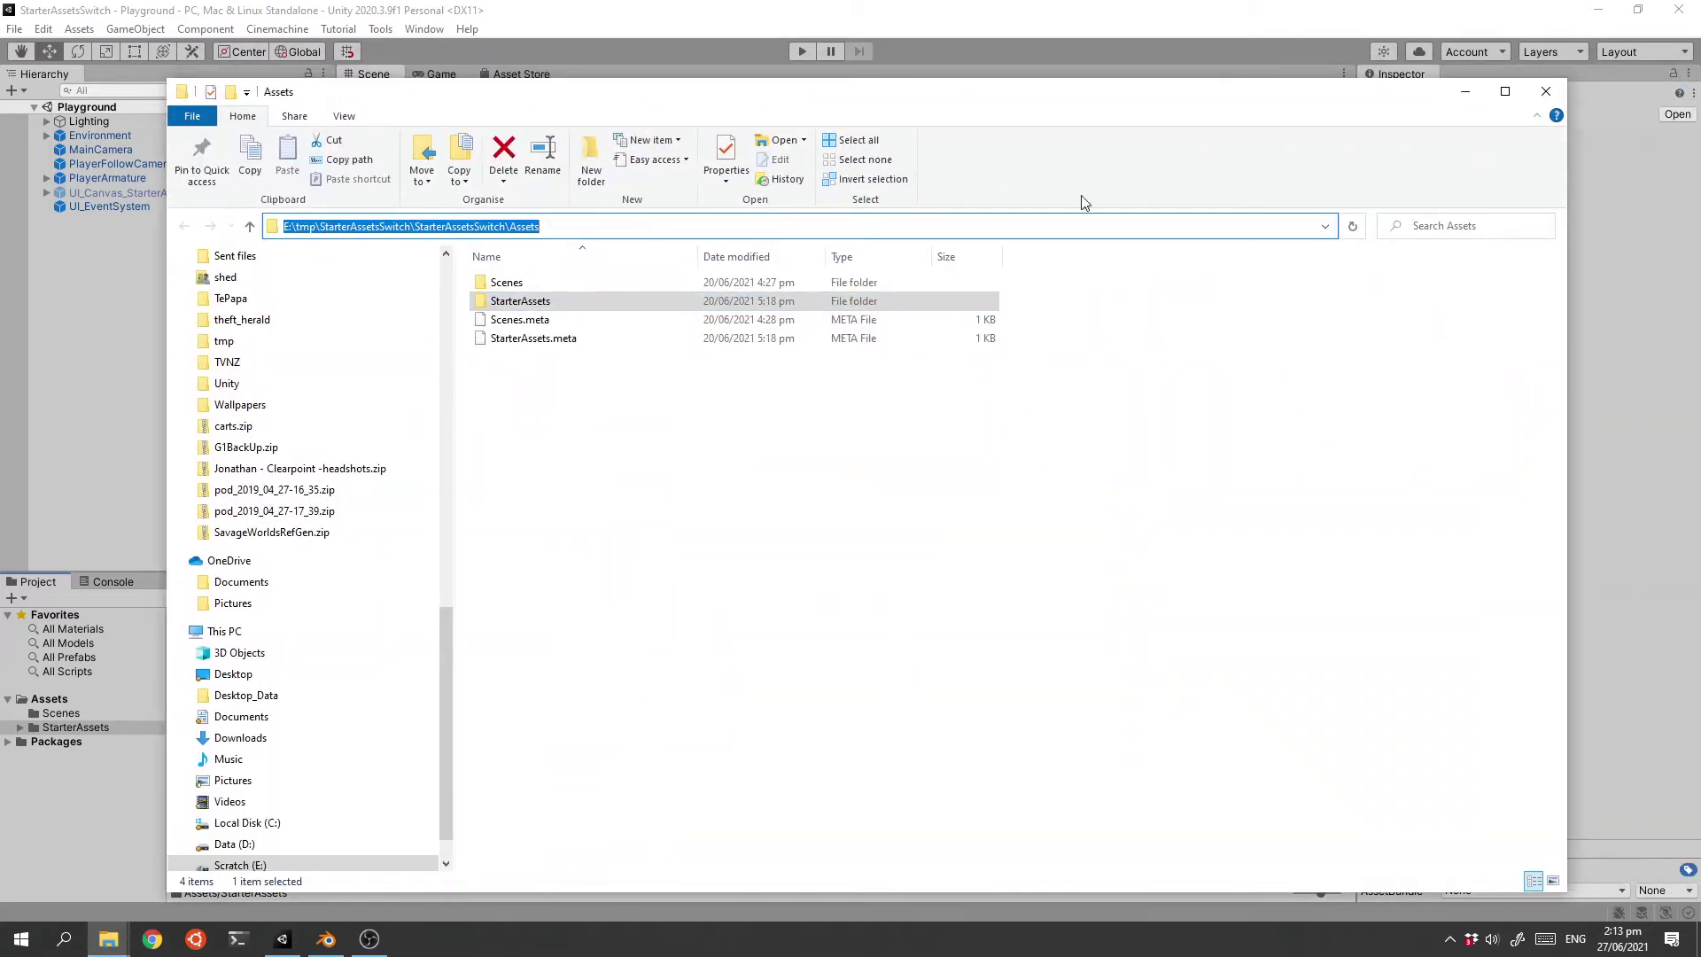
{"action": "left_click", "coordinate": [1465, 91]}
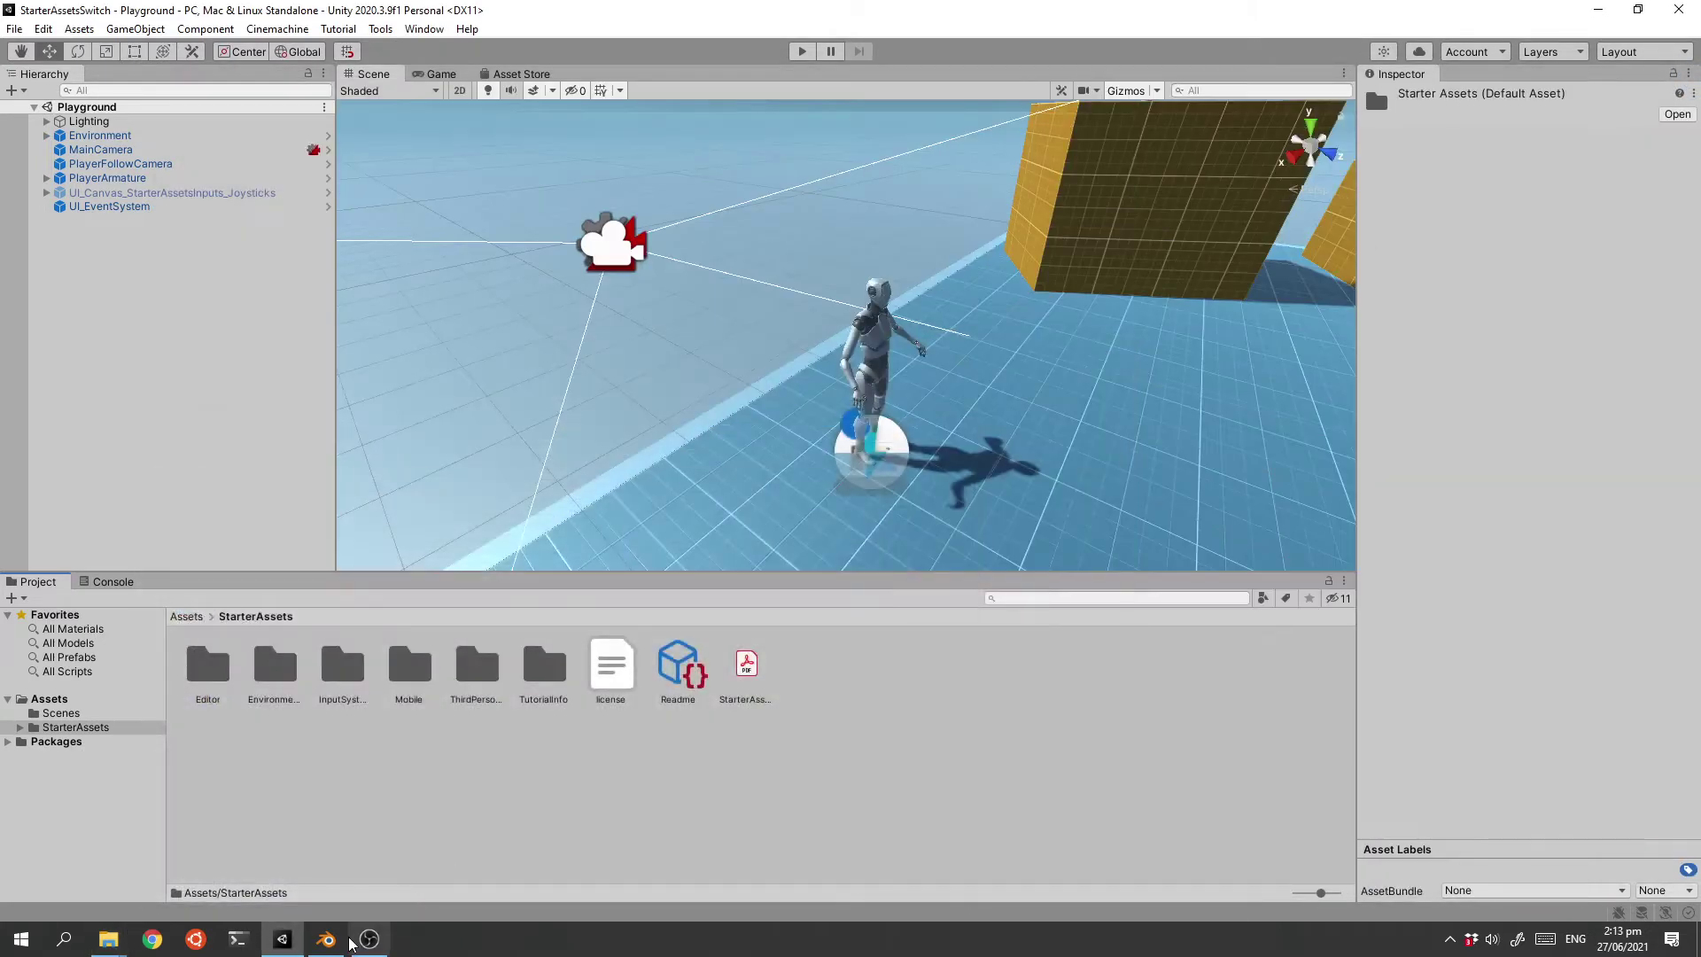
- Start an FBX export of the stick figure, targeting the pasted Unity Assets folder path
{"action": "left_click", "coordinate": [326, 940]}
{"action": "left_click", "coordinate": [41, 34]}
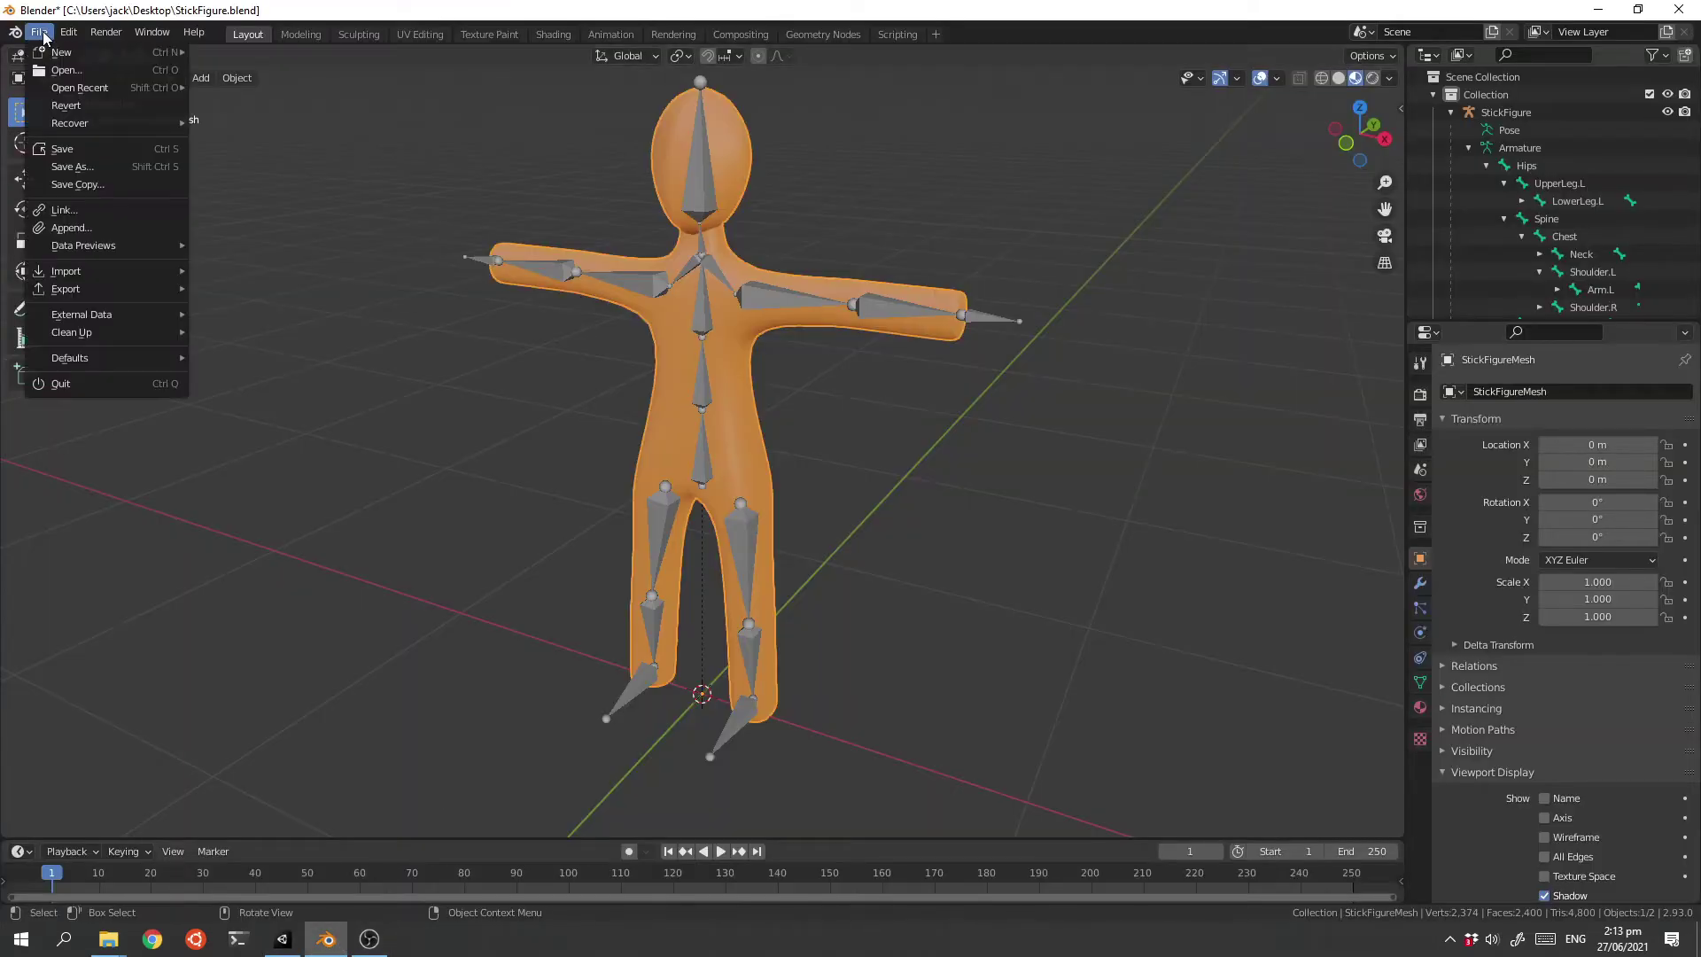
{"action": "mouse_move", "coordinate": [134, 290]}
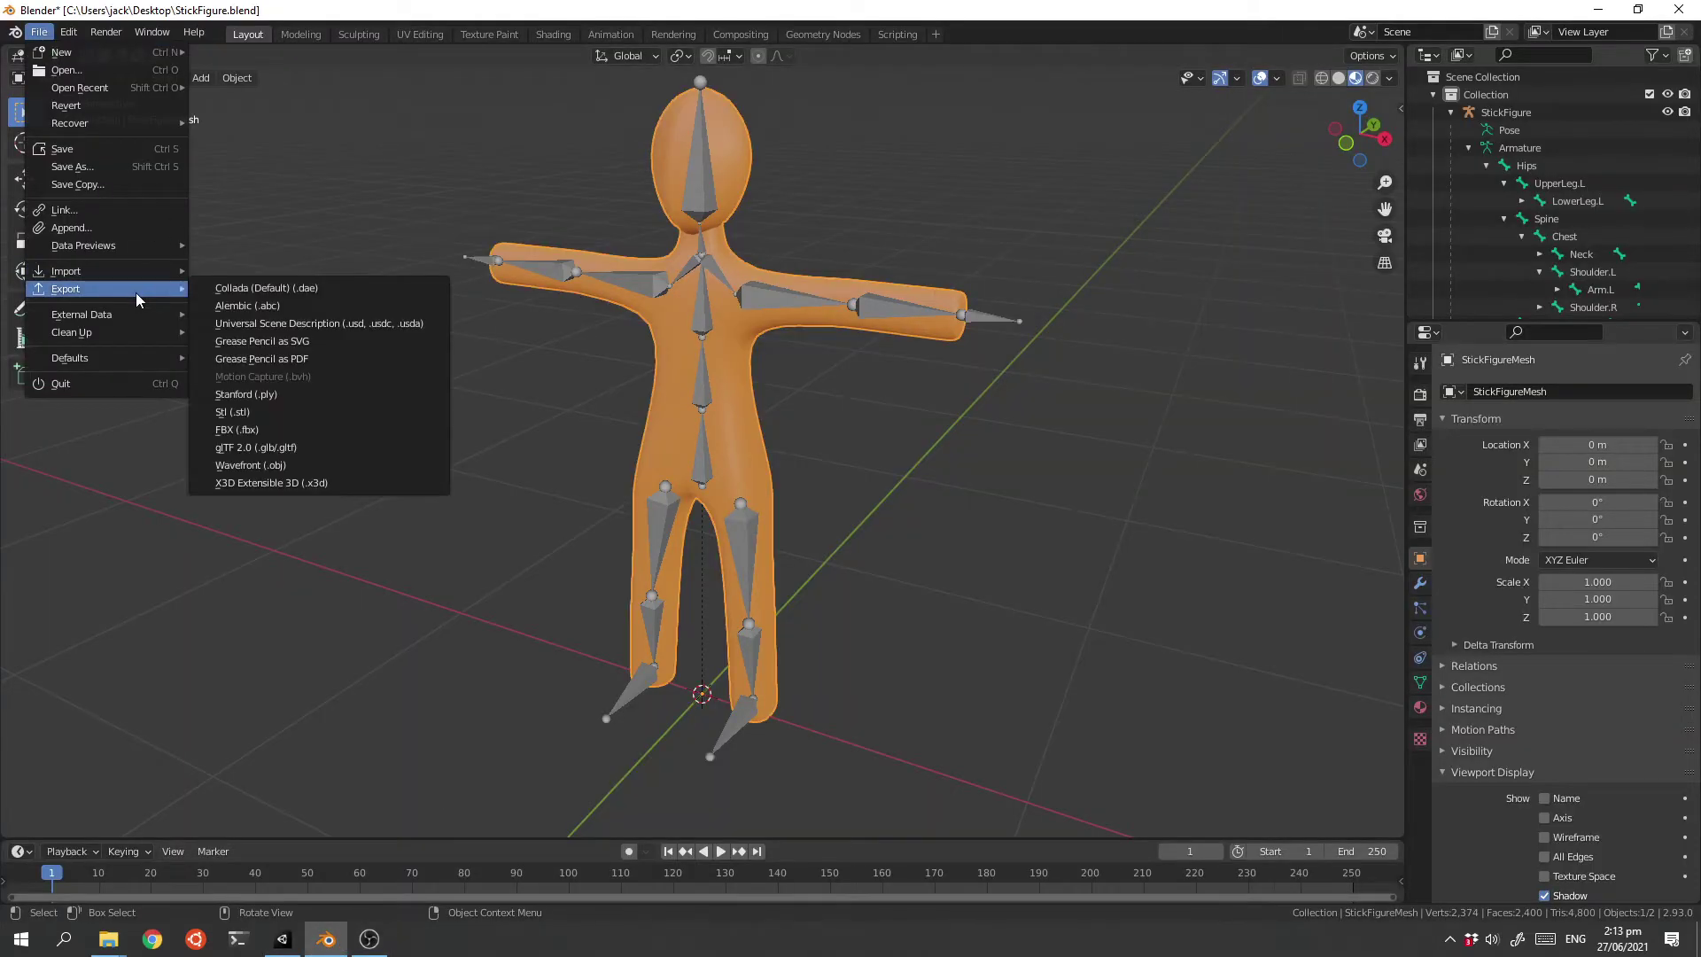
{"action": "left_click", "coordinate": [314, 429]}
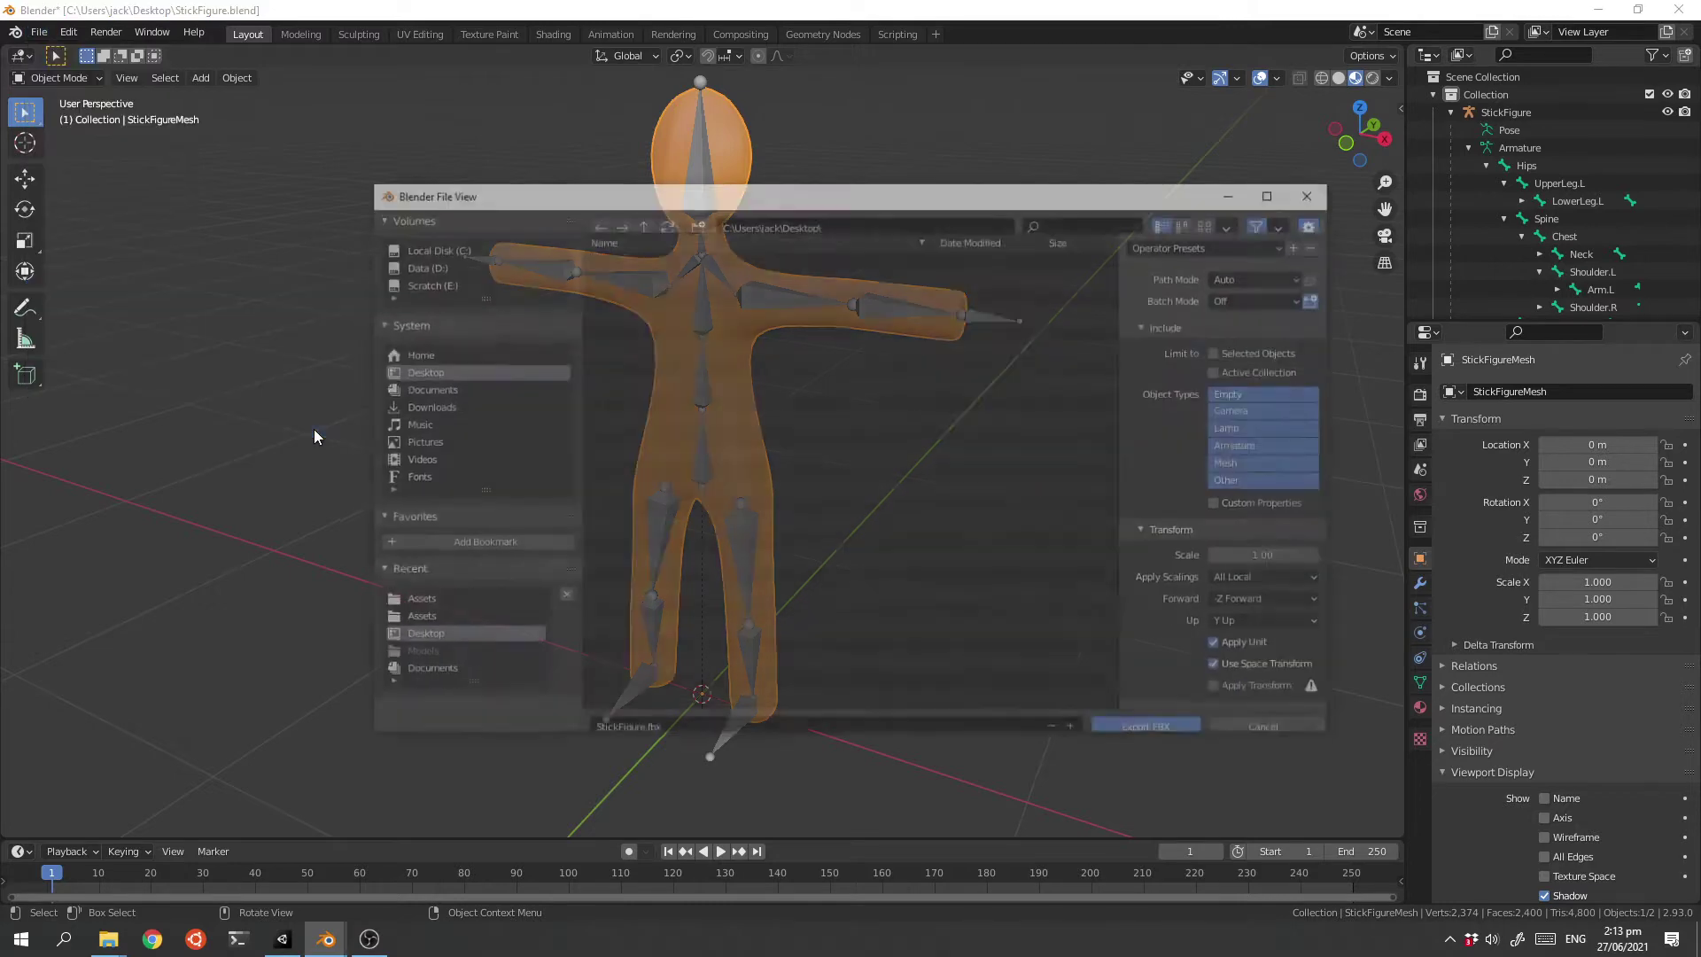
{"action": "left_click", "coordinate": [871, 223]}
{"action": "key", "text": "ctrl+v"}
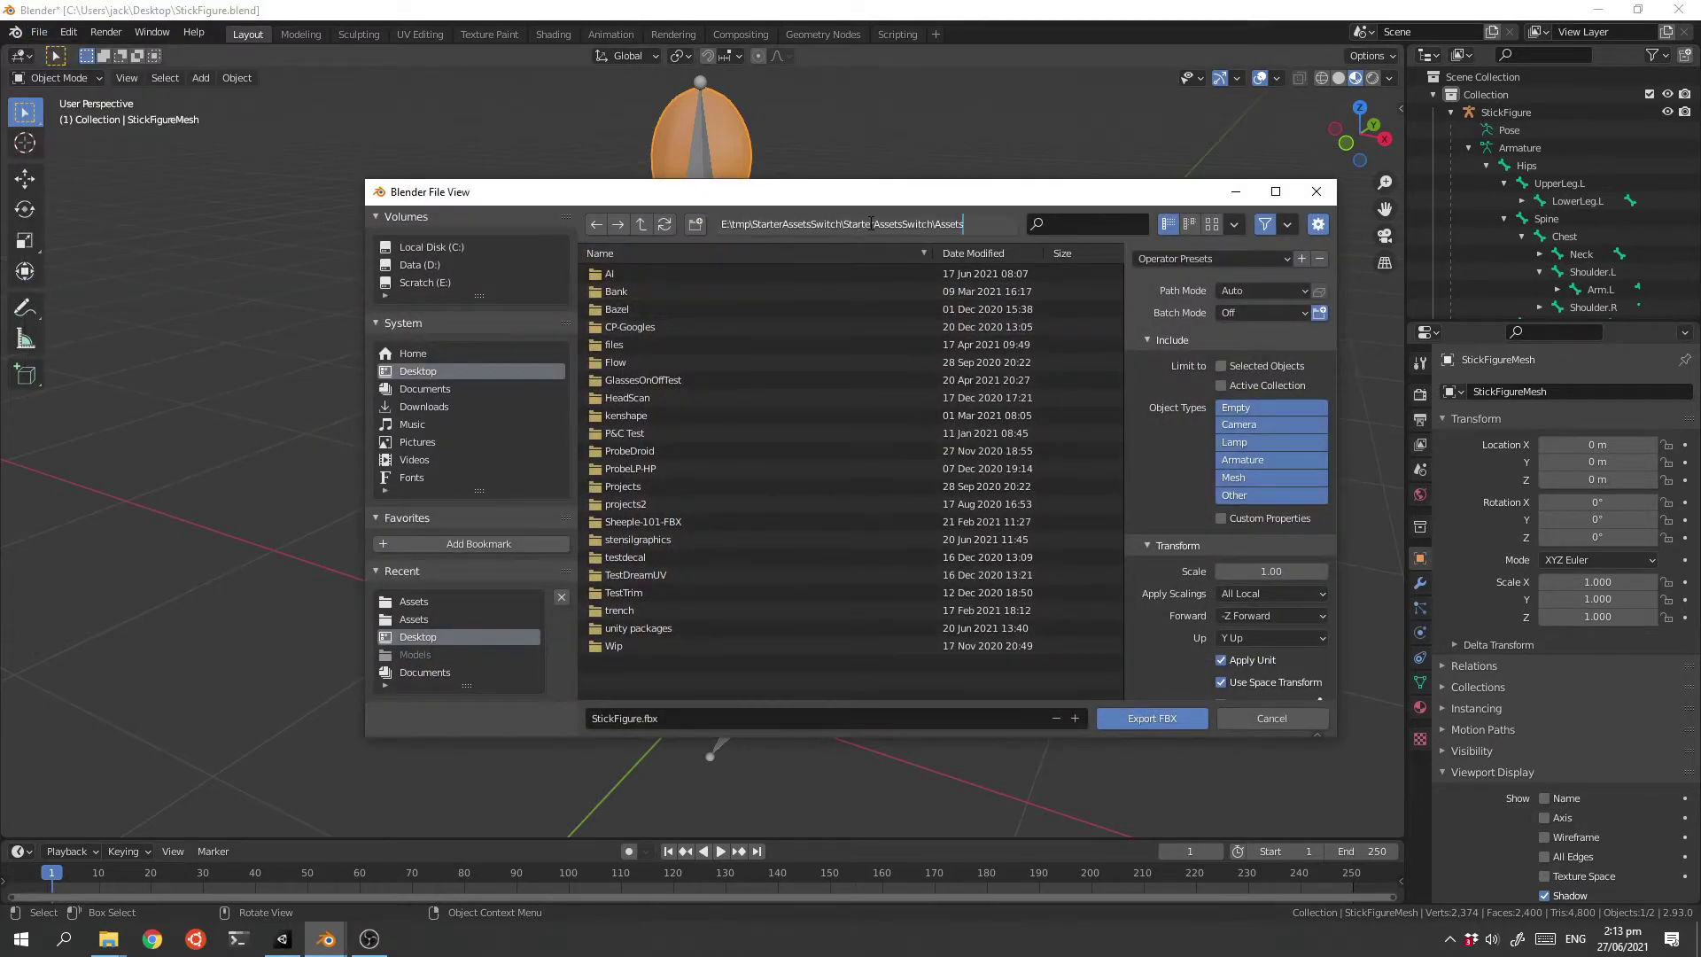
{"action": "key", "text": "Return"}
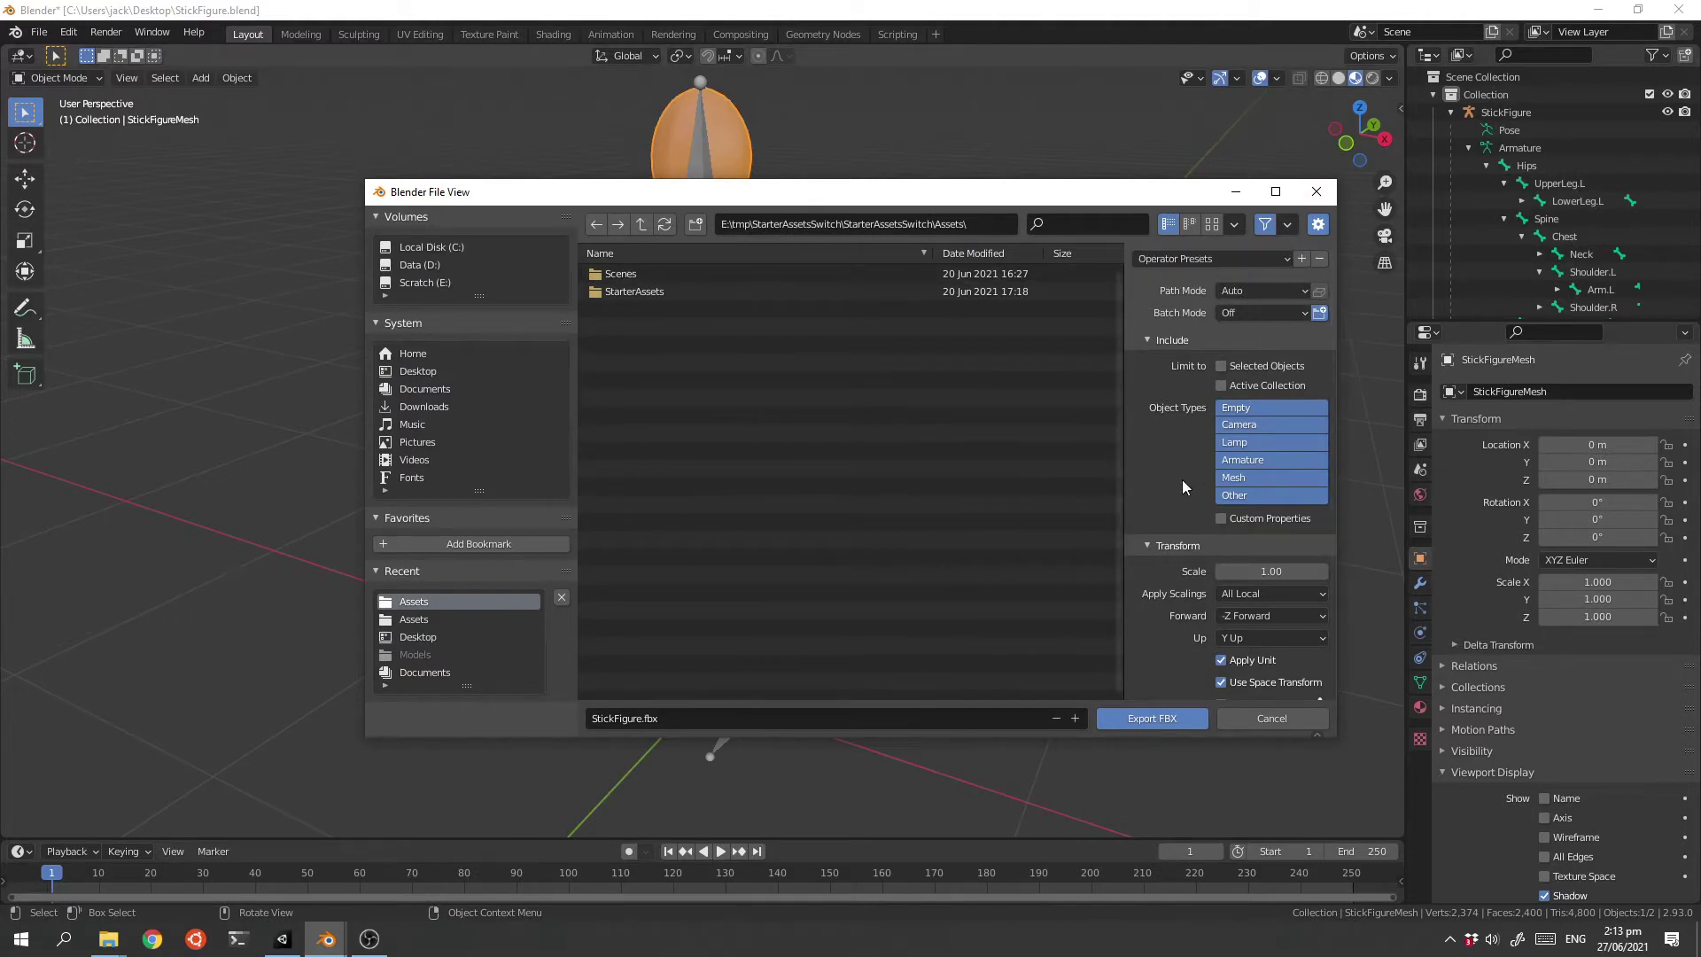
{"action": "scroll", "coordinate": [1183, 480], "scroll_direction": "down", "scroll_amount": 4}
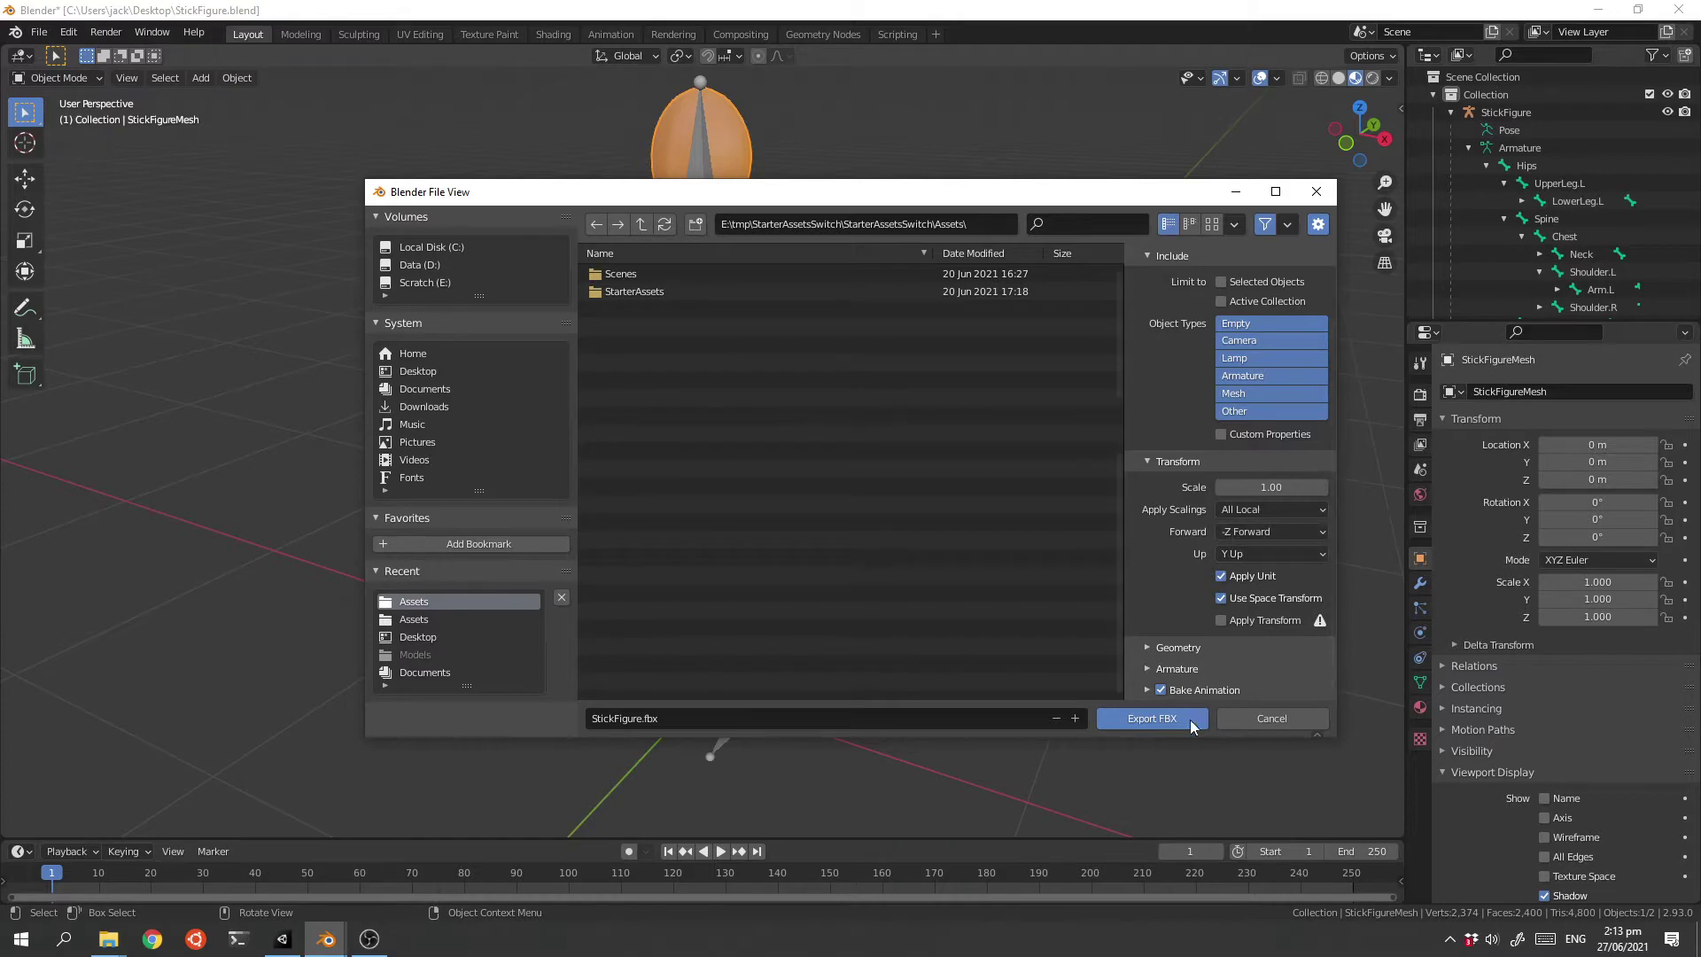
- Export StickFigure.fbx and select it in Unity's top-level Assets folder
{"action": "left_click", "coordinate": [1136, 723]}
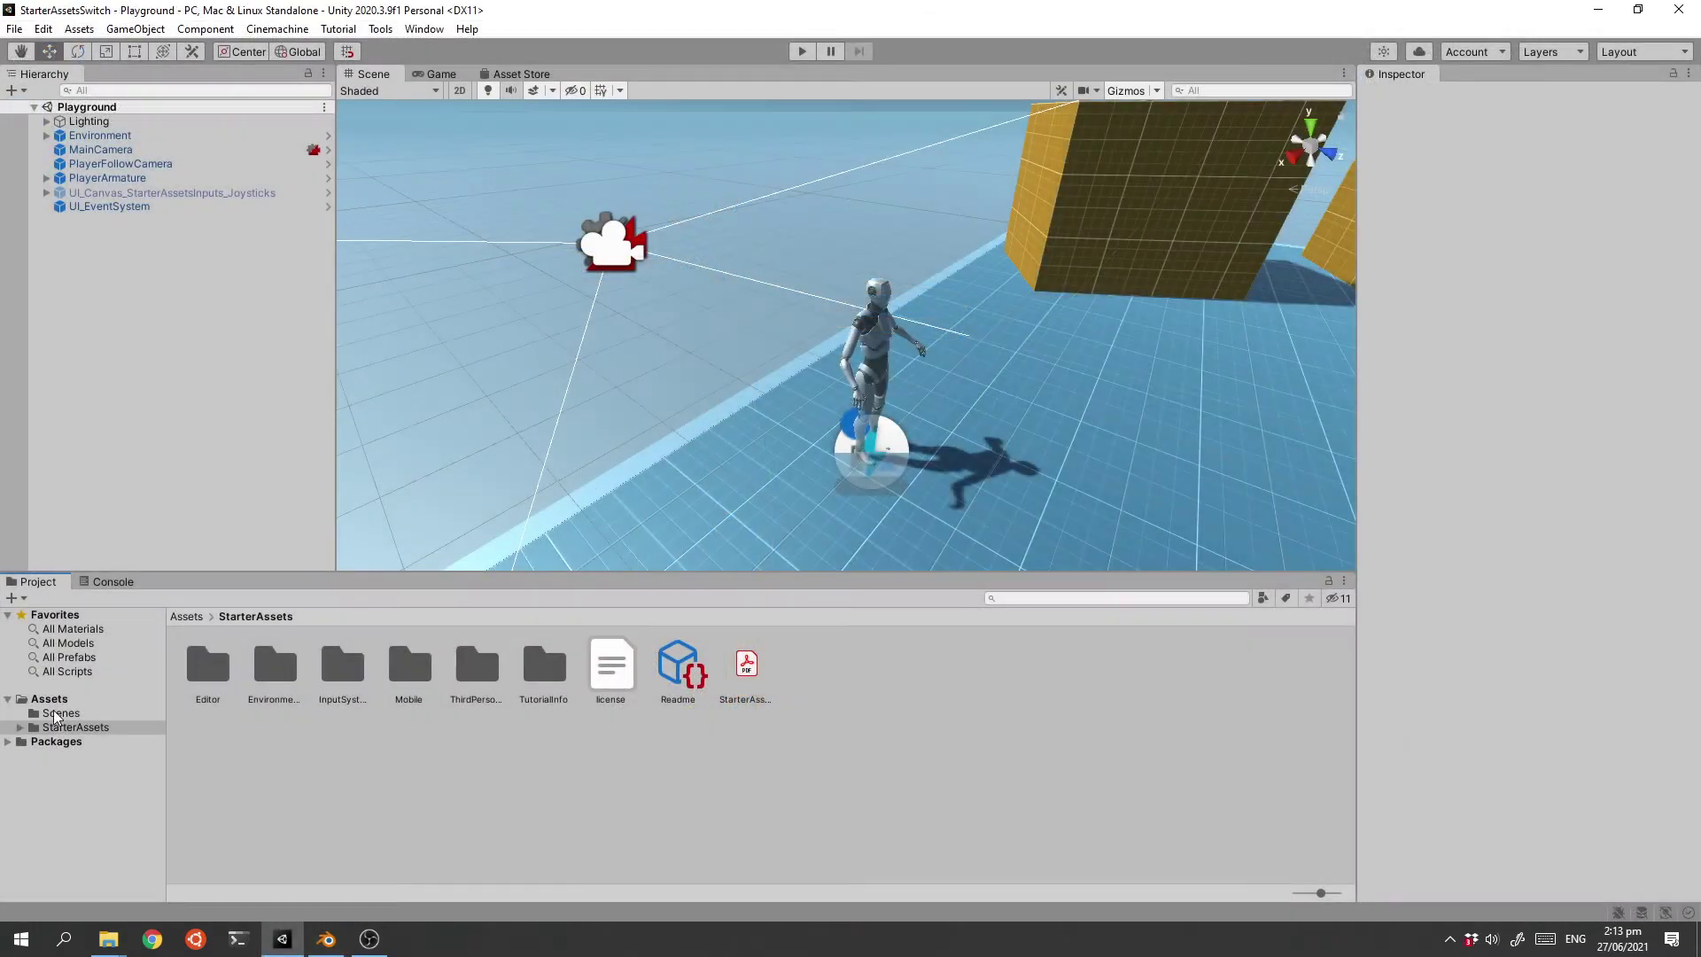
{"action": "left_click", "coordinate": [52, 699]}
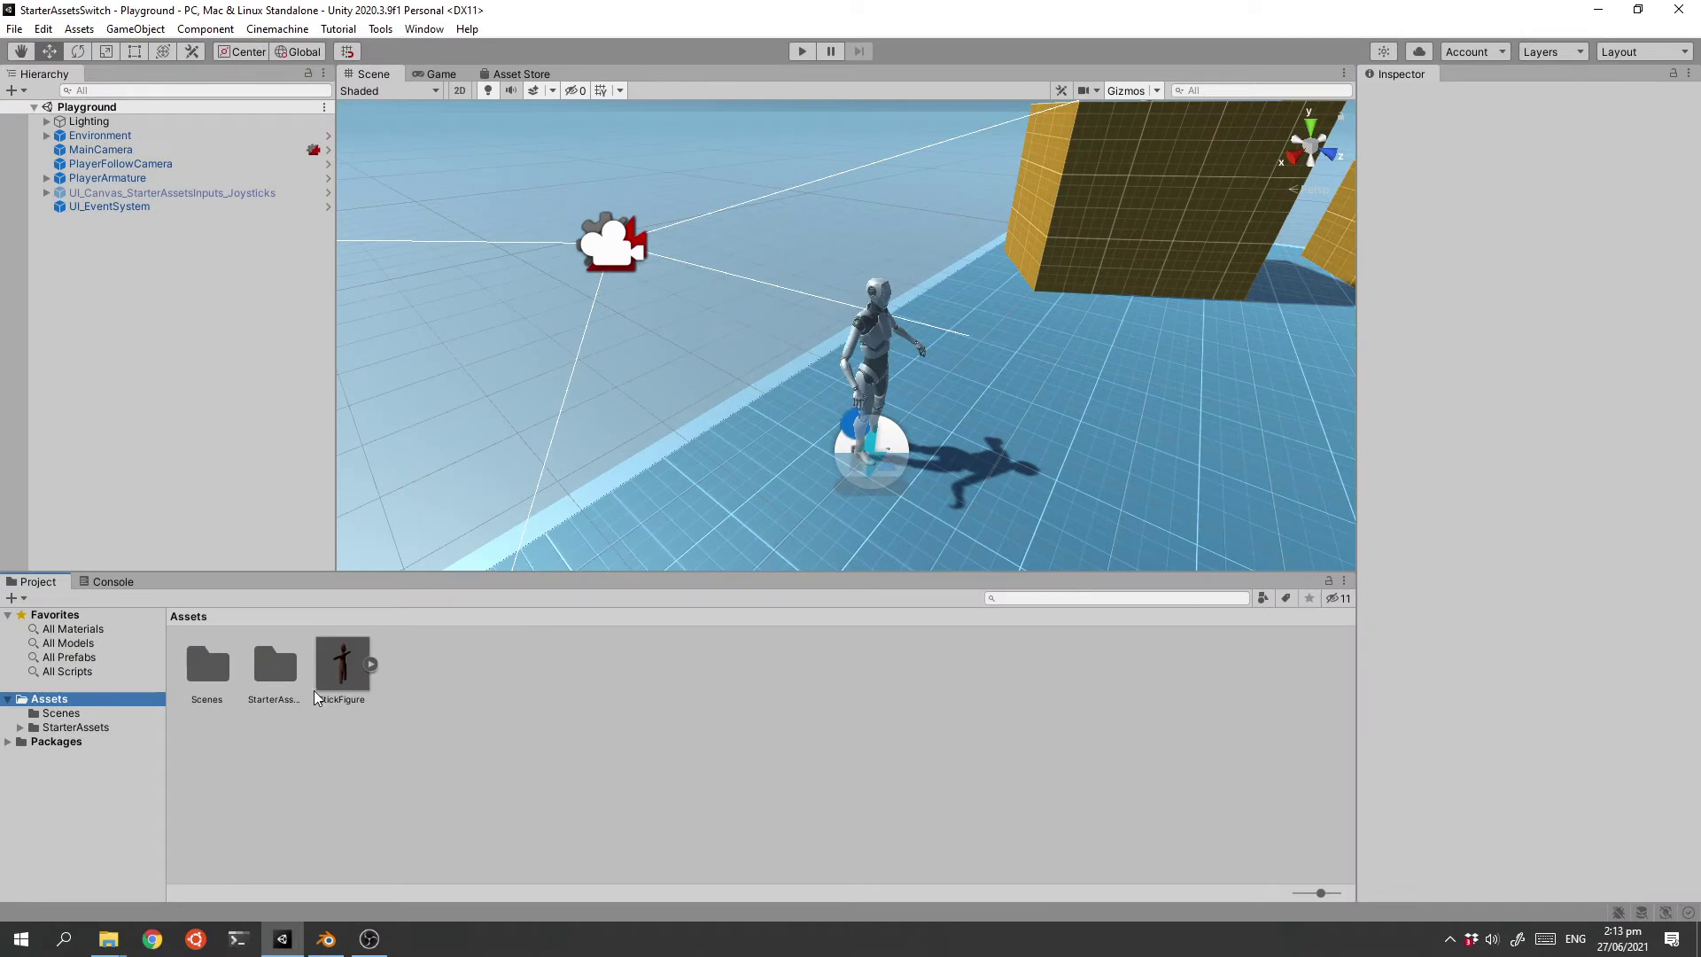
{"action": "left_click", "coordinate": [340, 673]}
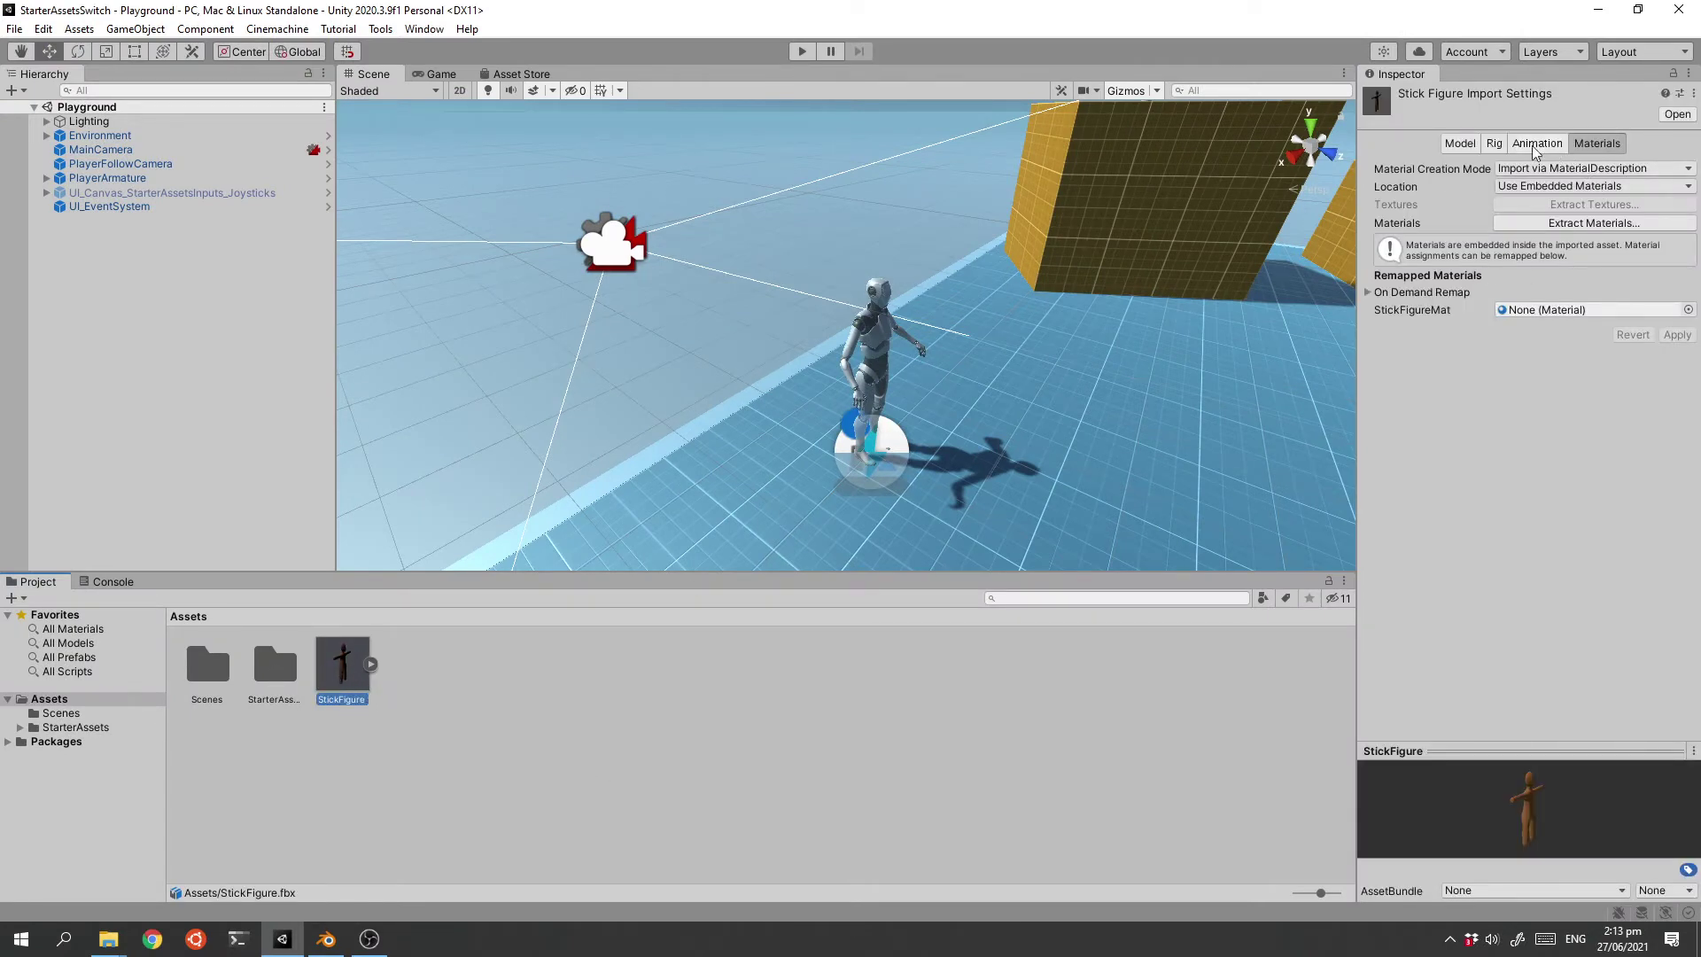
- Set the StickFigure rig's Animation Type to Humanoid and apply the import settings
{"action": "left_click_drag", "start_coordinate": [1358, 197], "coordinate": [1262, 201]}
{"action": "left_click", "coordinate": [1448, 145]}
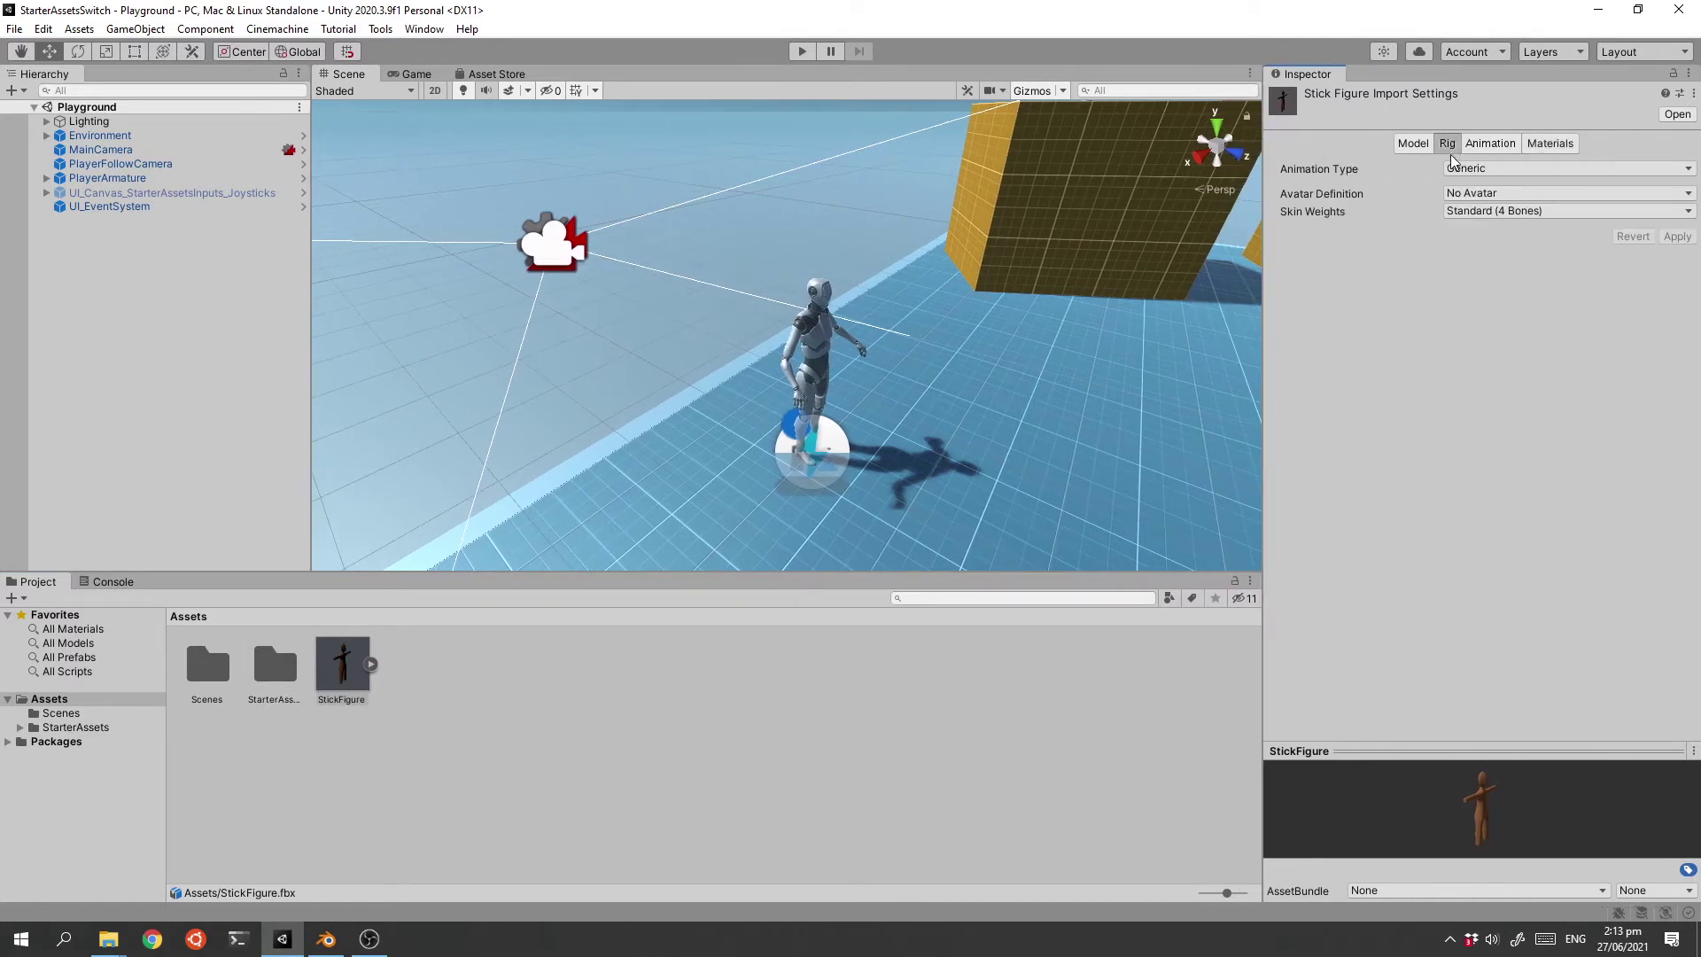
{"action": "left_click", "coordinate": [1458, 170]}
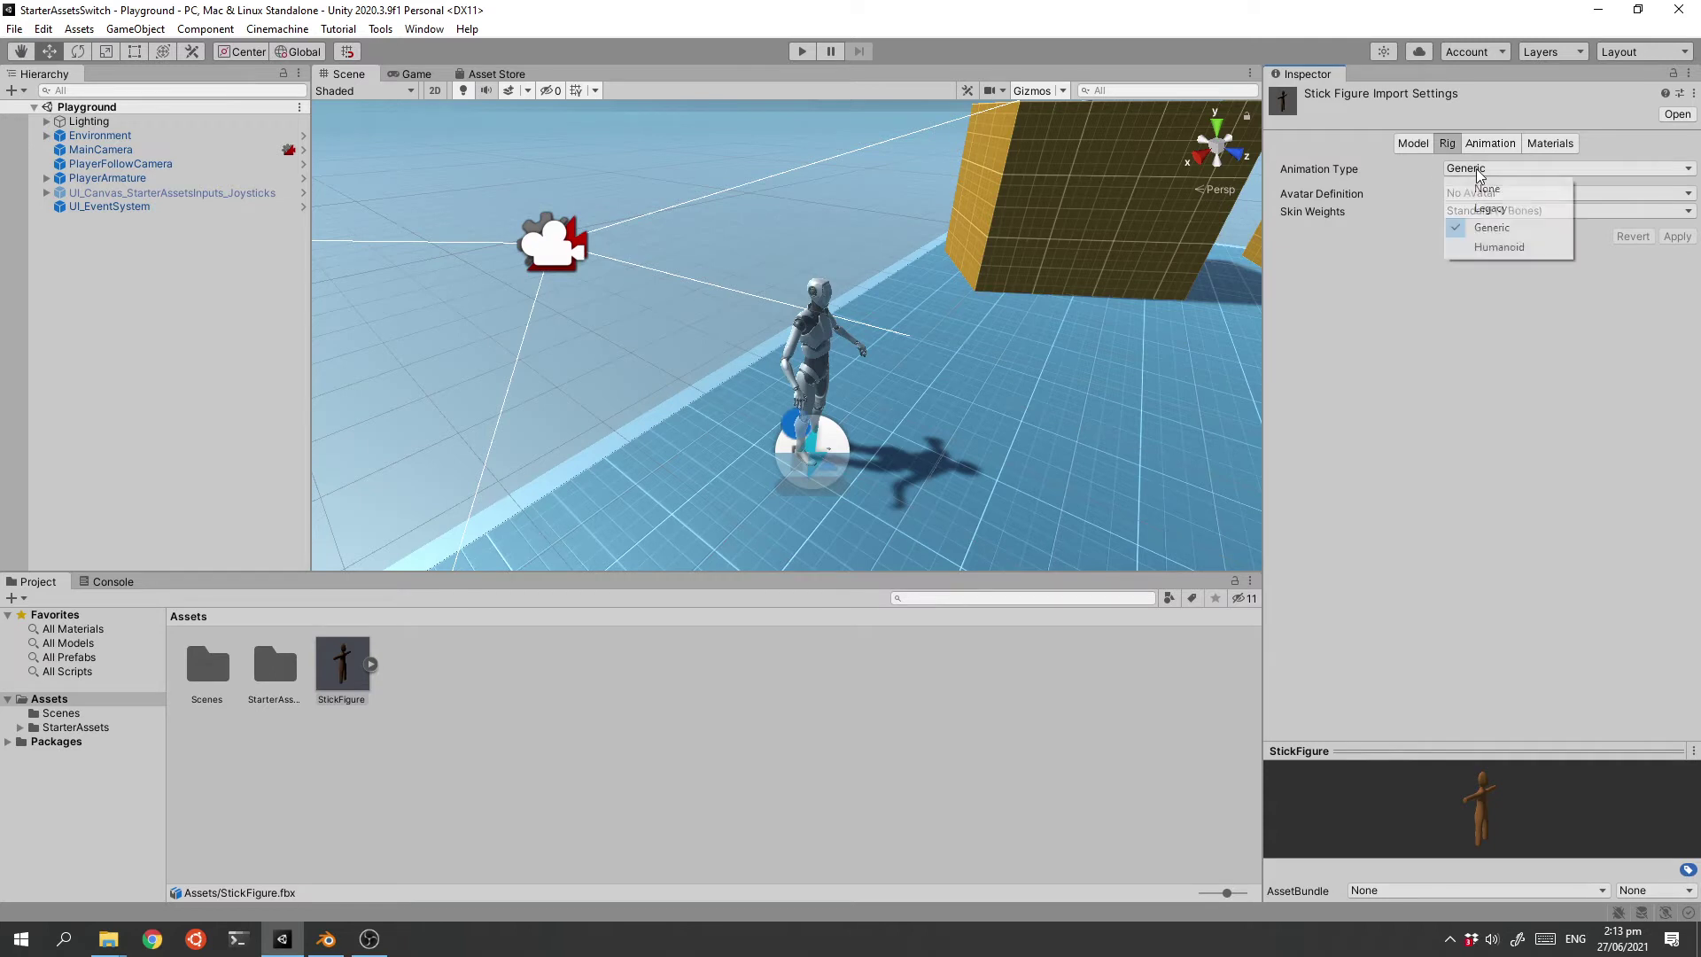
{"action": "left_click", "coordinate": [1513, 252]}
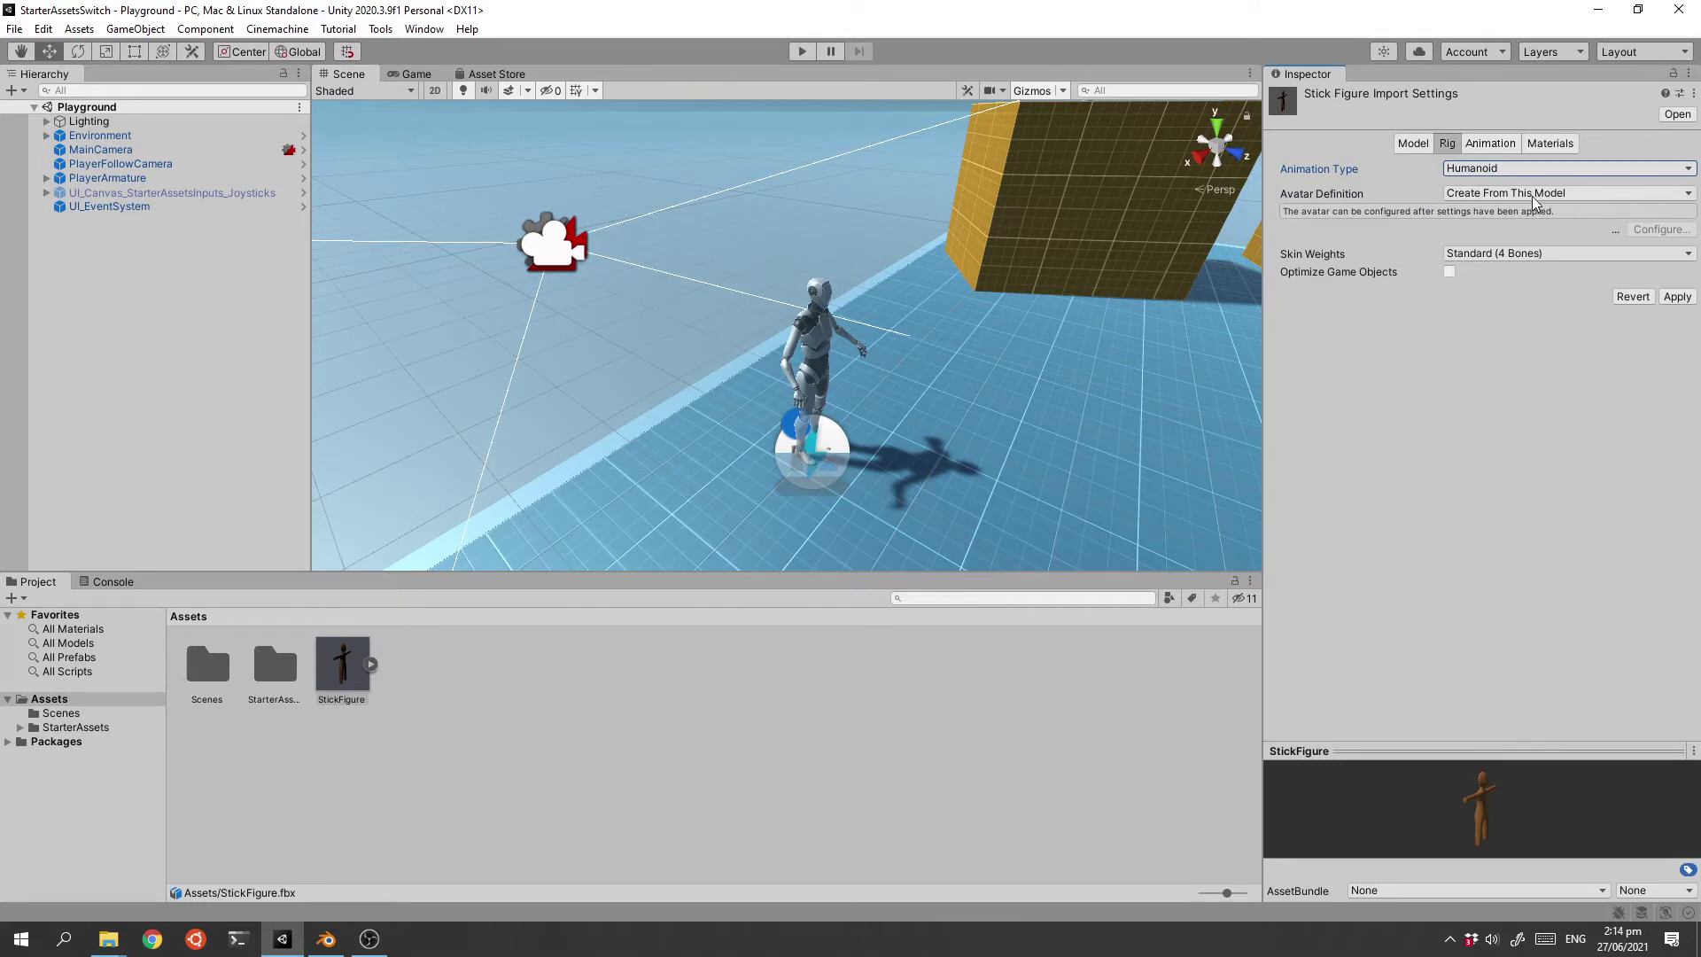
{"action": "left_click", "coordinate": [1677, 297]}
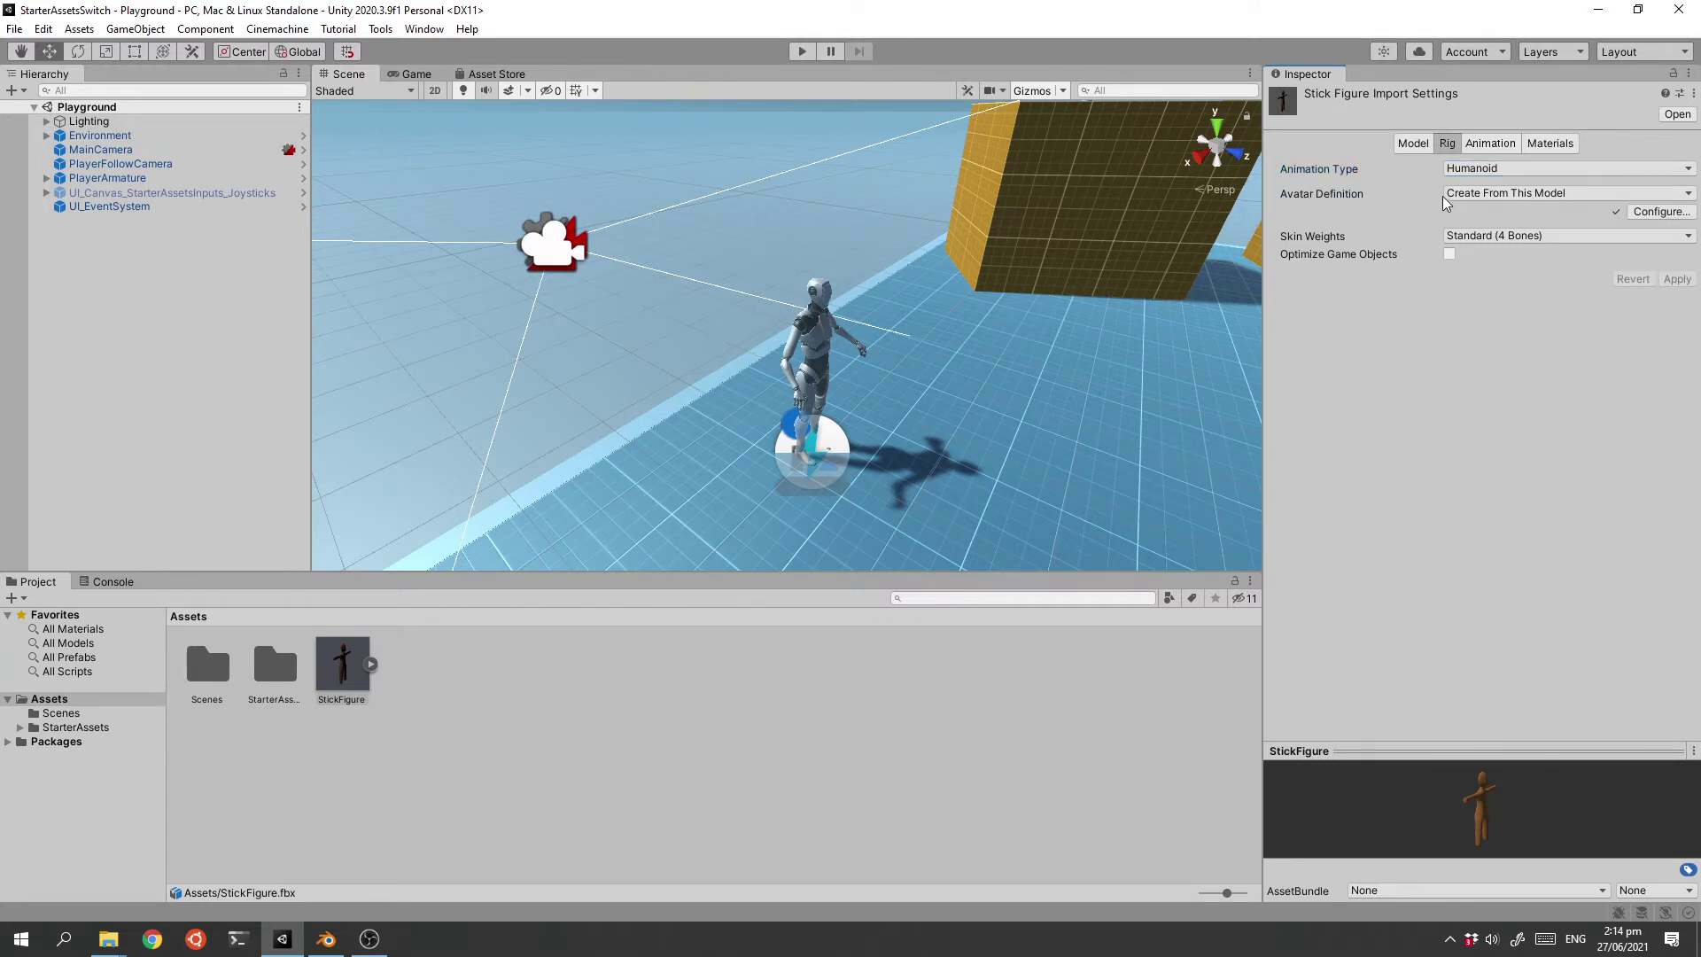
{"action": "left_click", "coordinate": [1661, 213]}
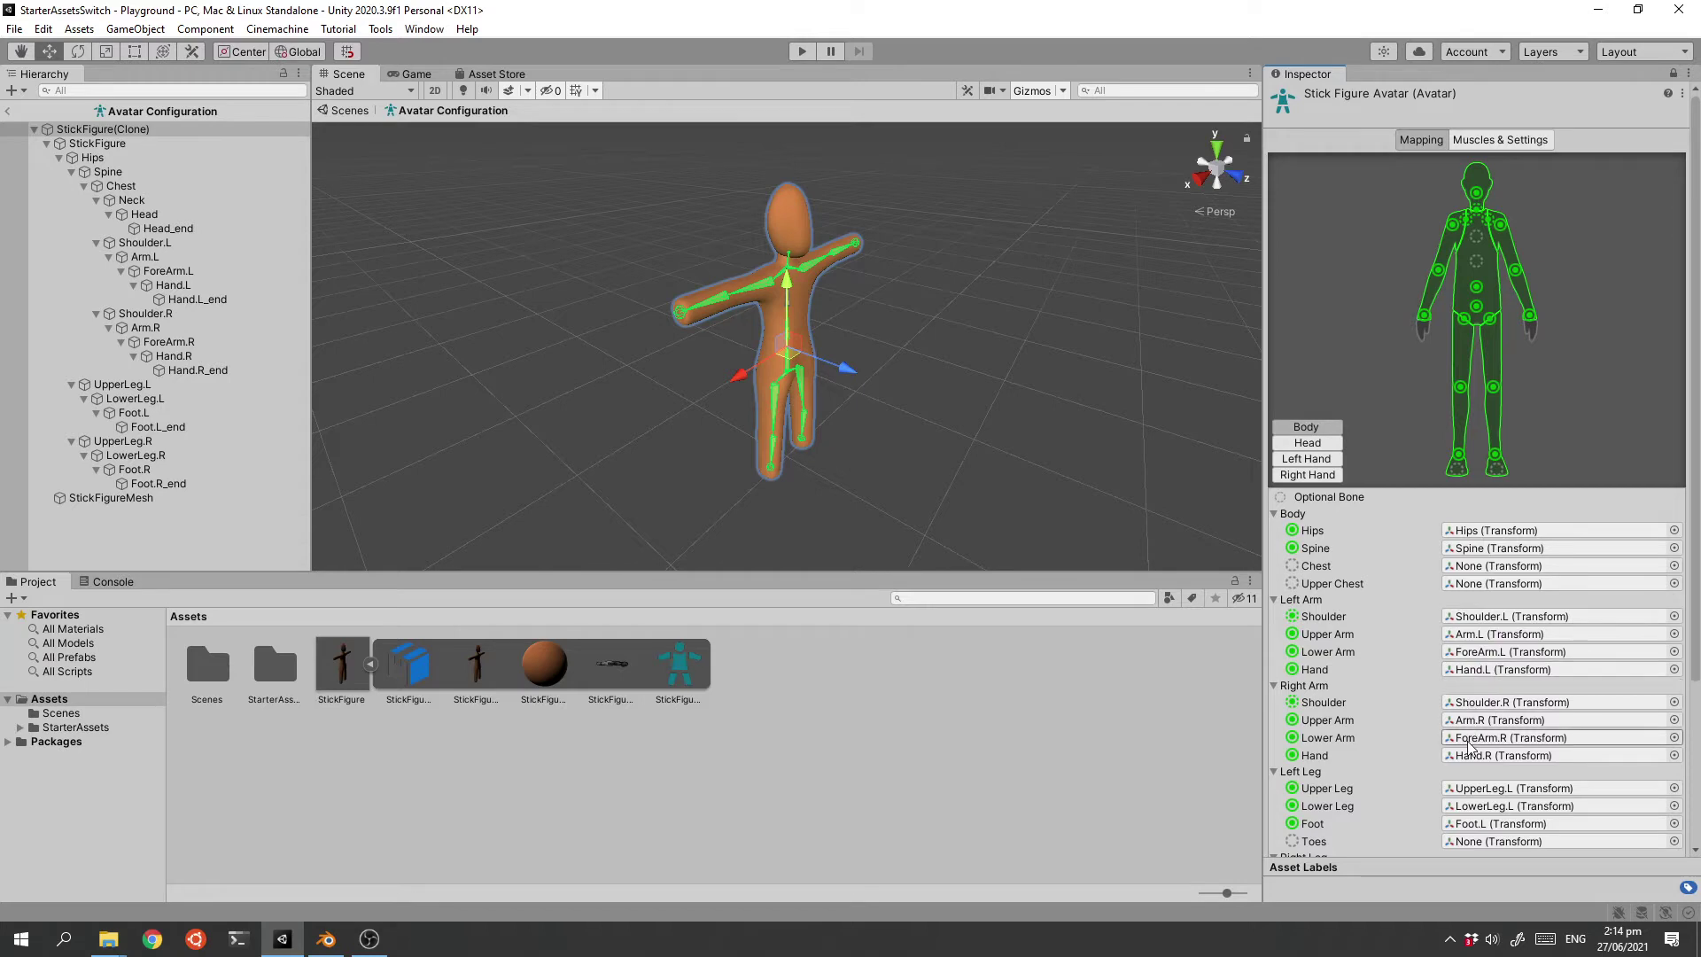
{"action": "scroll", "coordinate": [1412, 719], "scroll_direction": "down", "scroll_amount": 4}
{"action": "scroll", "coordinate": [1412, 727], "scroll_direction": "up", "scroll_amount": 4}
{"action": "left_click", "coordinate": [1500, 144]}
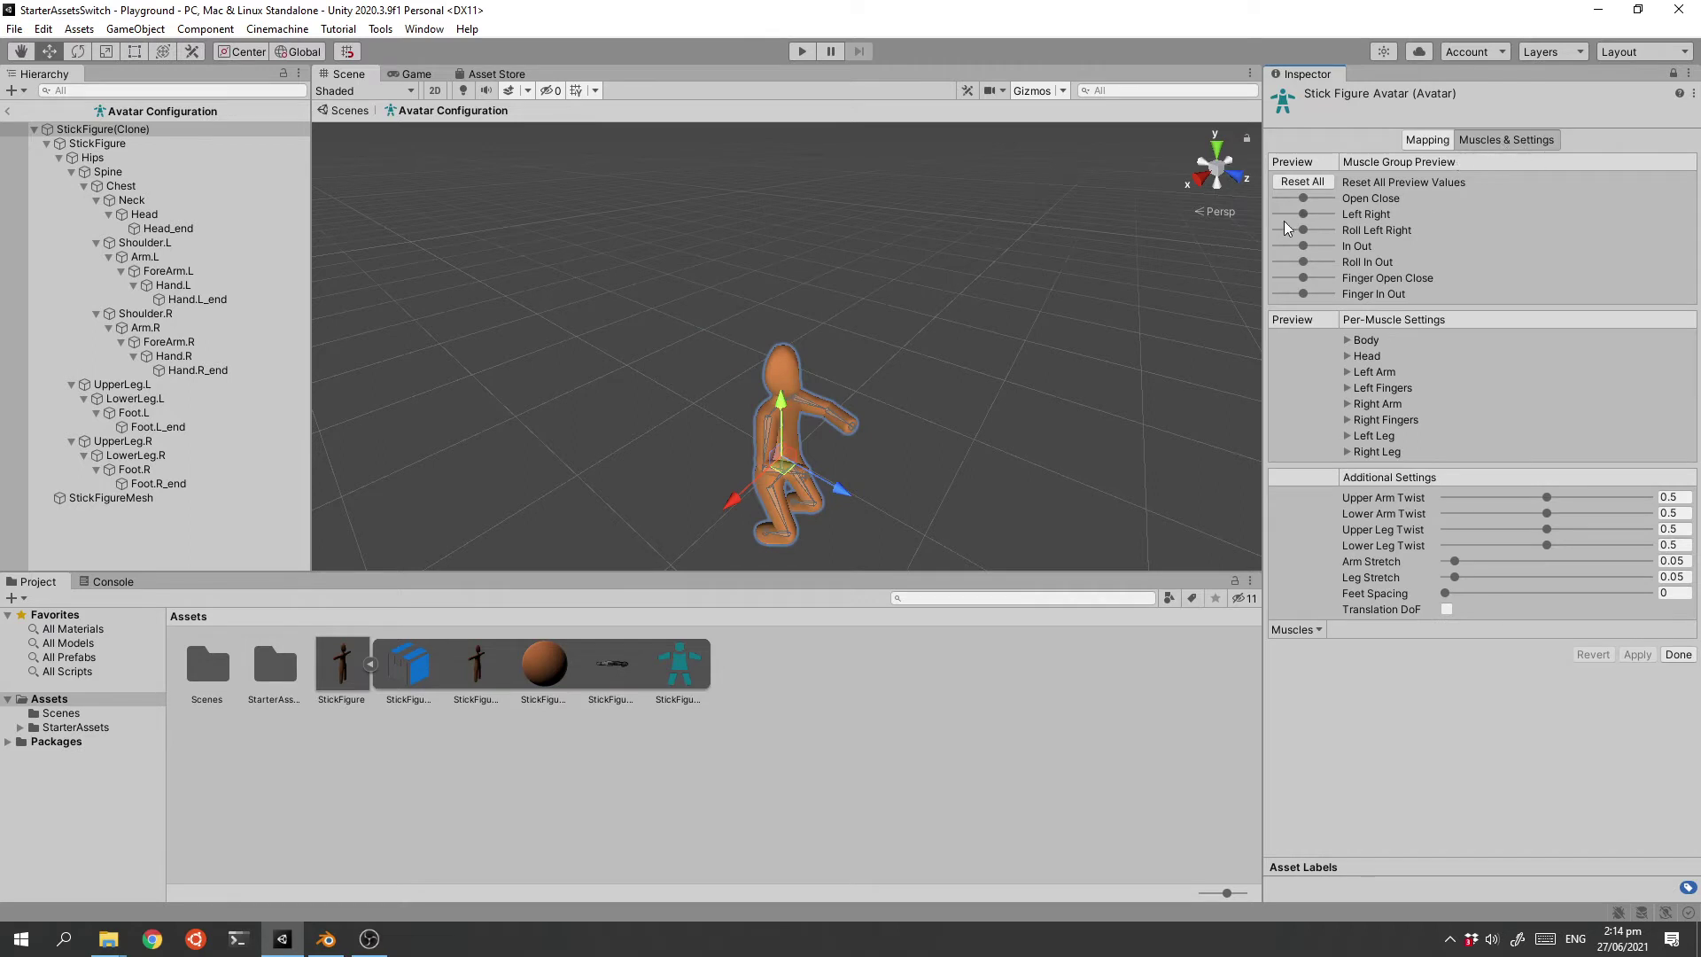
{"action": "left_click_drag", "start_coordinate": [1303, 230], "coordinate": [1315, 301]}
{"action": "left_click_drag", "start_coordinate": [1303, 213], "coordinate": [1324, 215]}
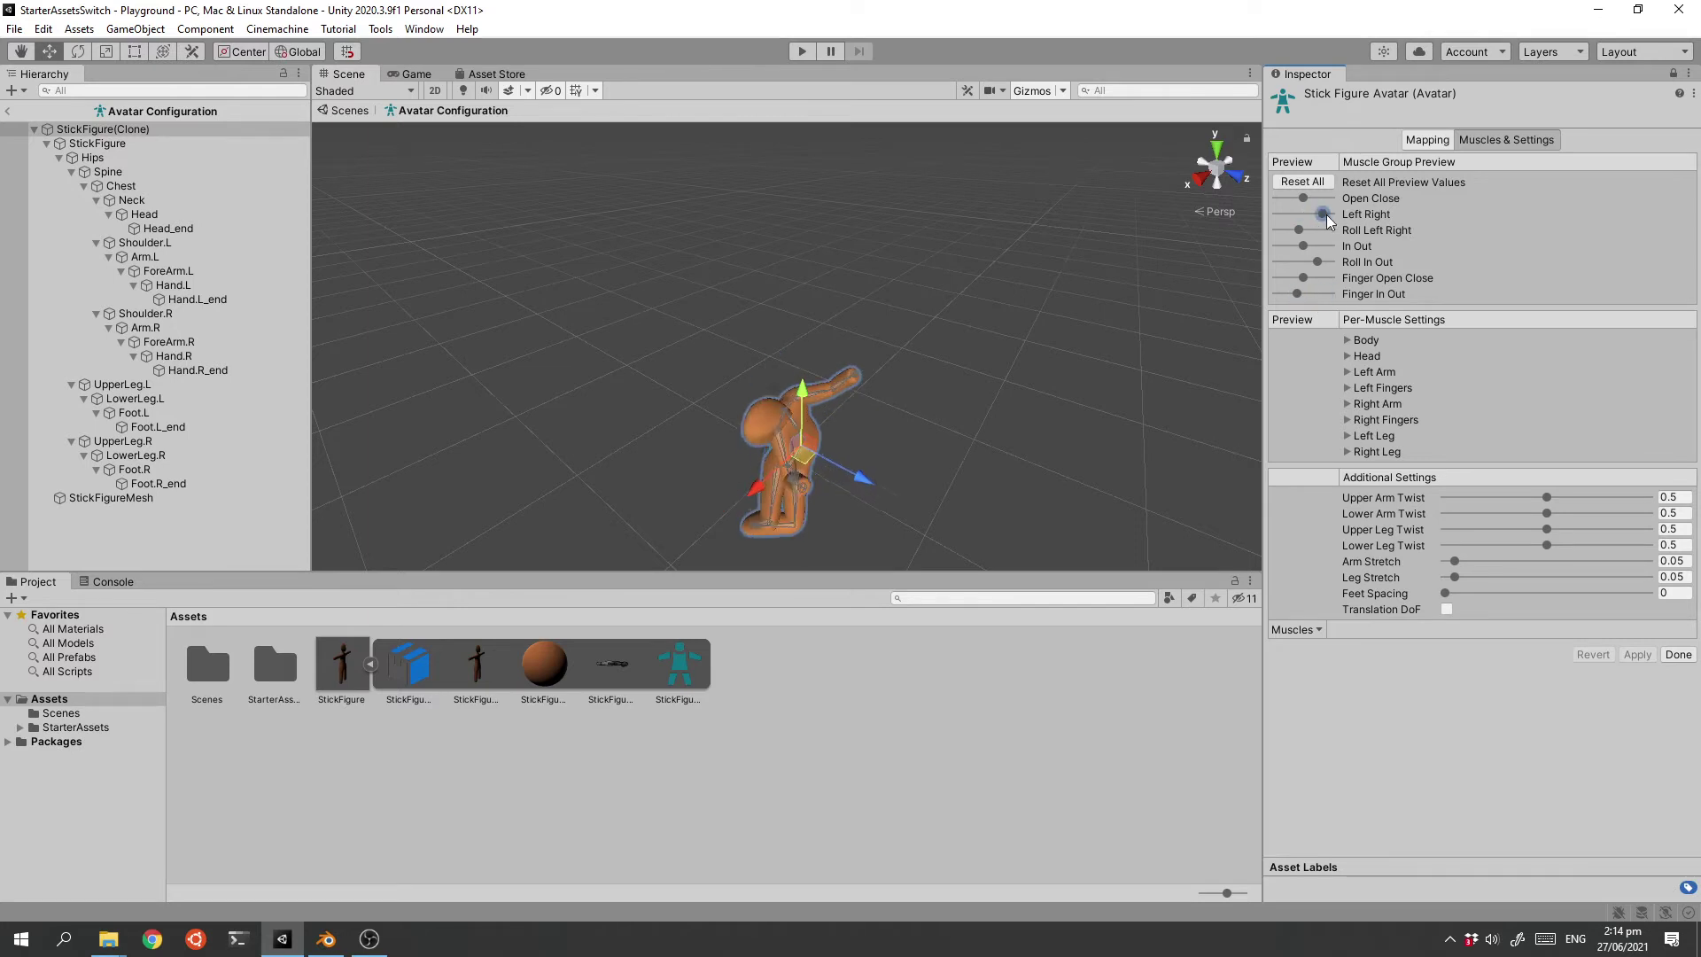
{"action": "left_click", "coordinate": [1303, 185]}
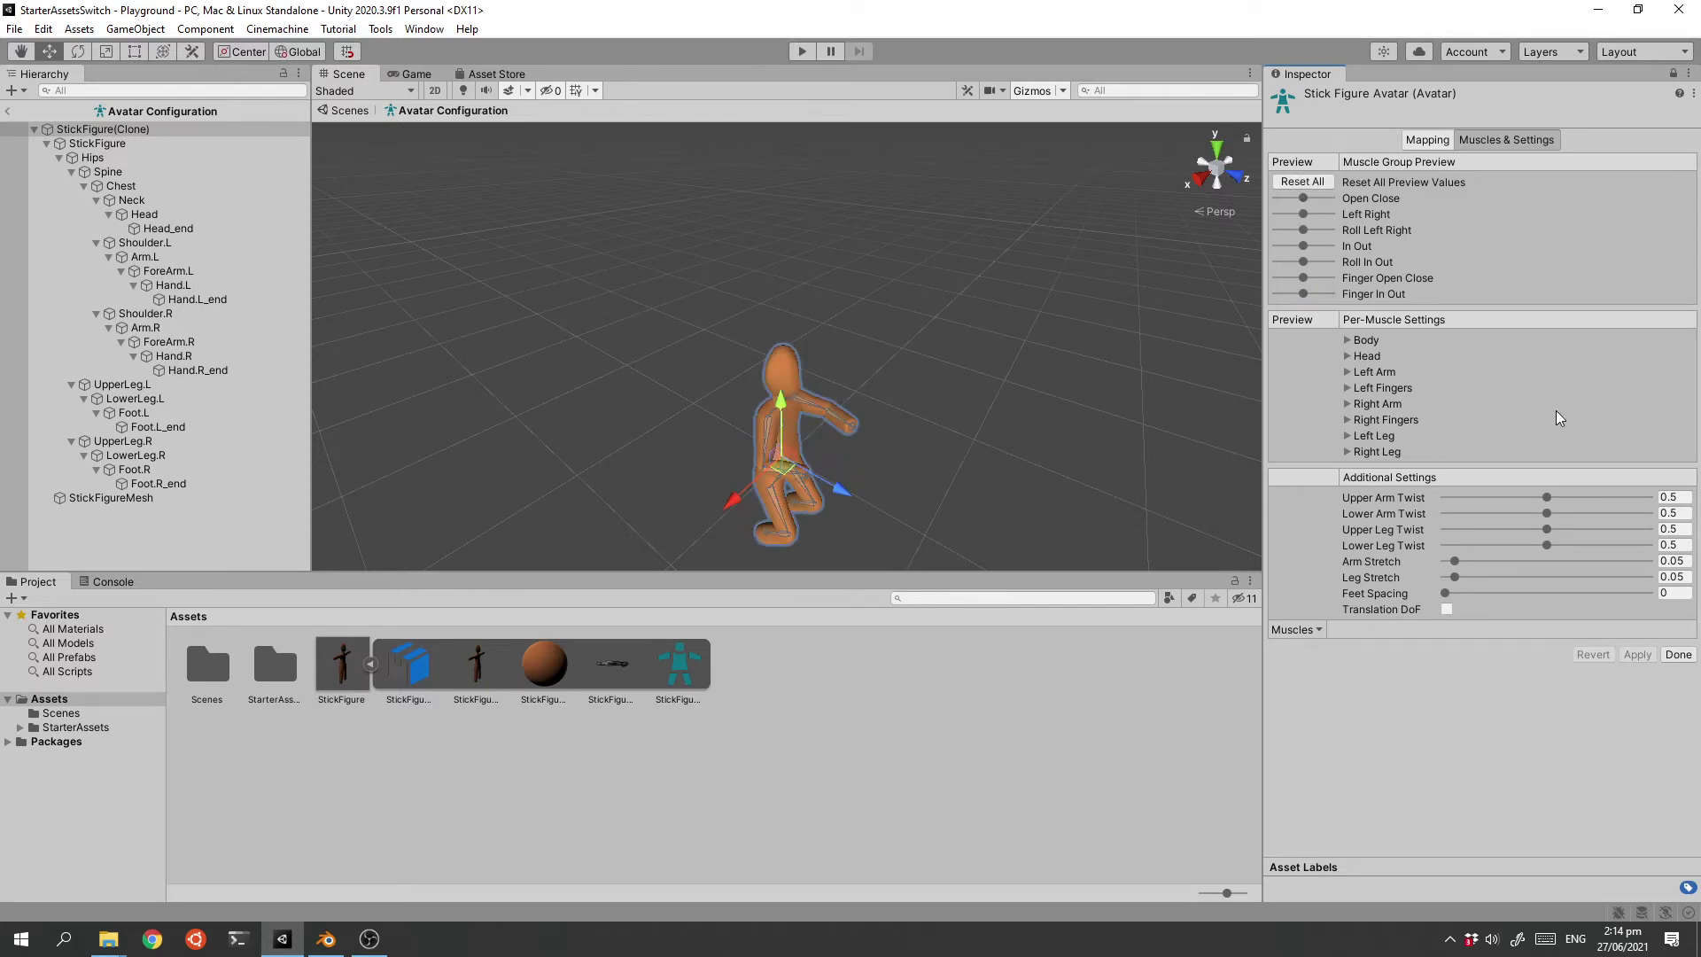
{"action": "left_click", "coordinate": [1671, 657]}
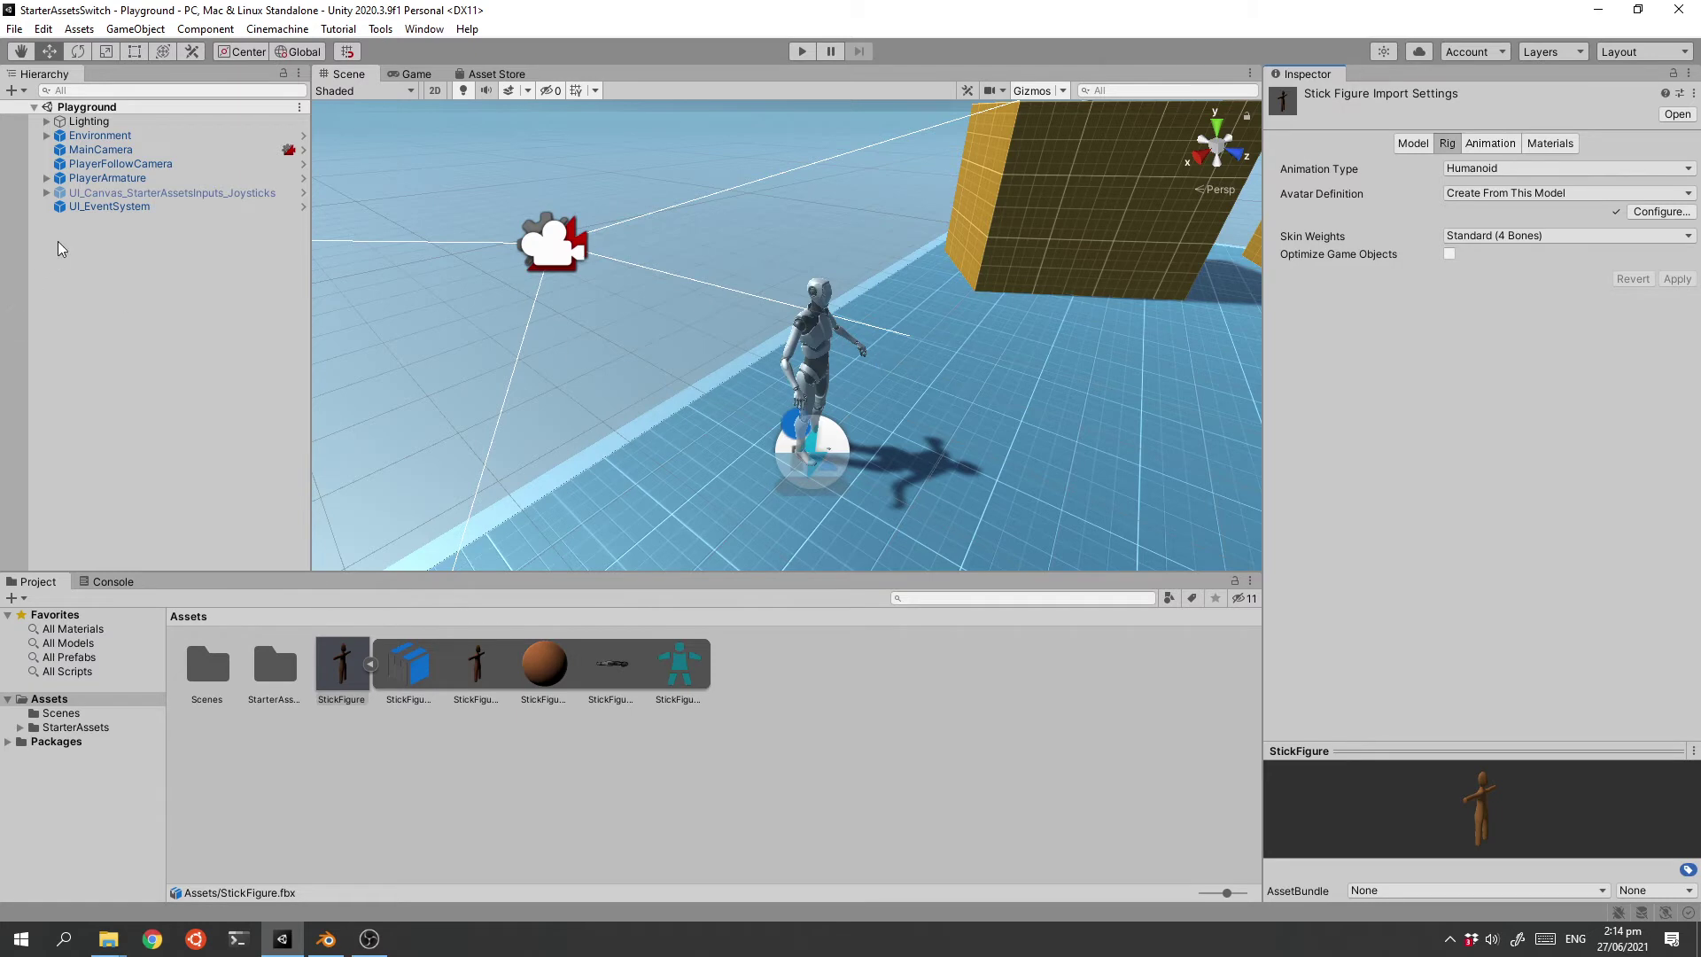
- Expand PlayerArmature's Geometry, try moving Armature_Mesh, and dismiss the prefab restructure warning
{"action": "left_click", "coordinate": [93, 178]}
{"action": "left_click", "coordinate": [47, 178]}
{"action": "left_click", "coordinate": [59, 206]}
{"action": "left_click", "coordinate": [138, 221]}
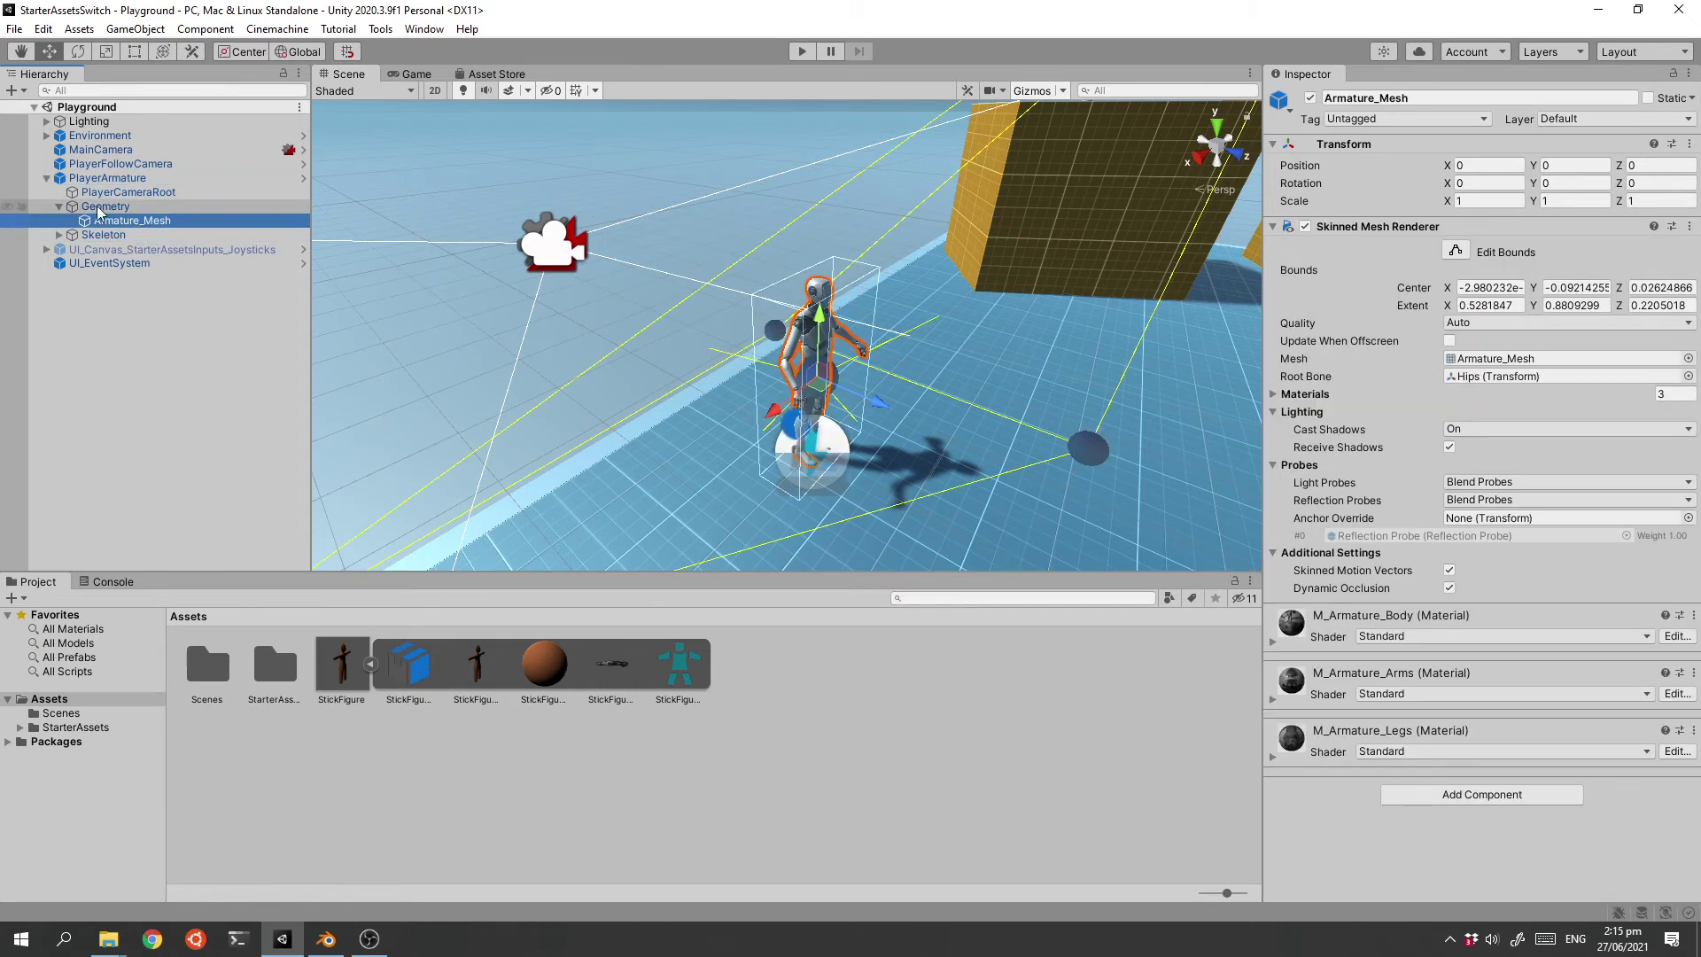
{"action": "key", "text": "Up"}
{"action": "left_click", "coordinate": [122, 225]}
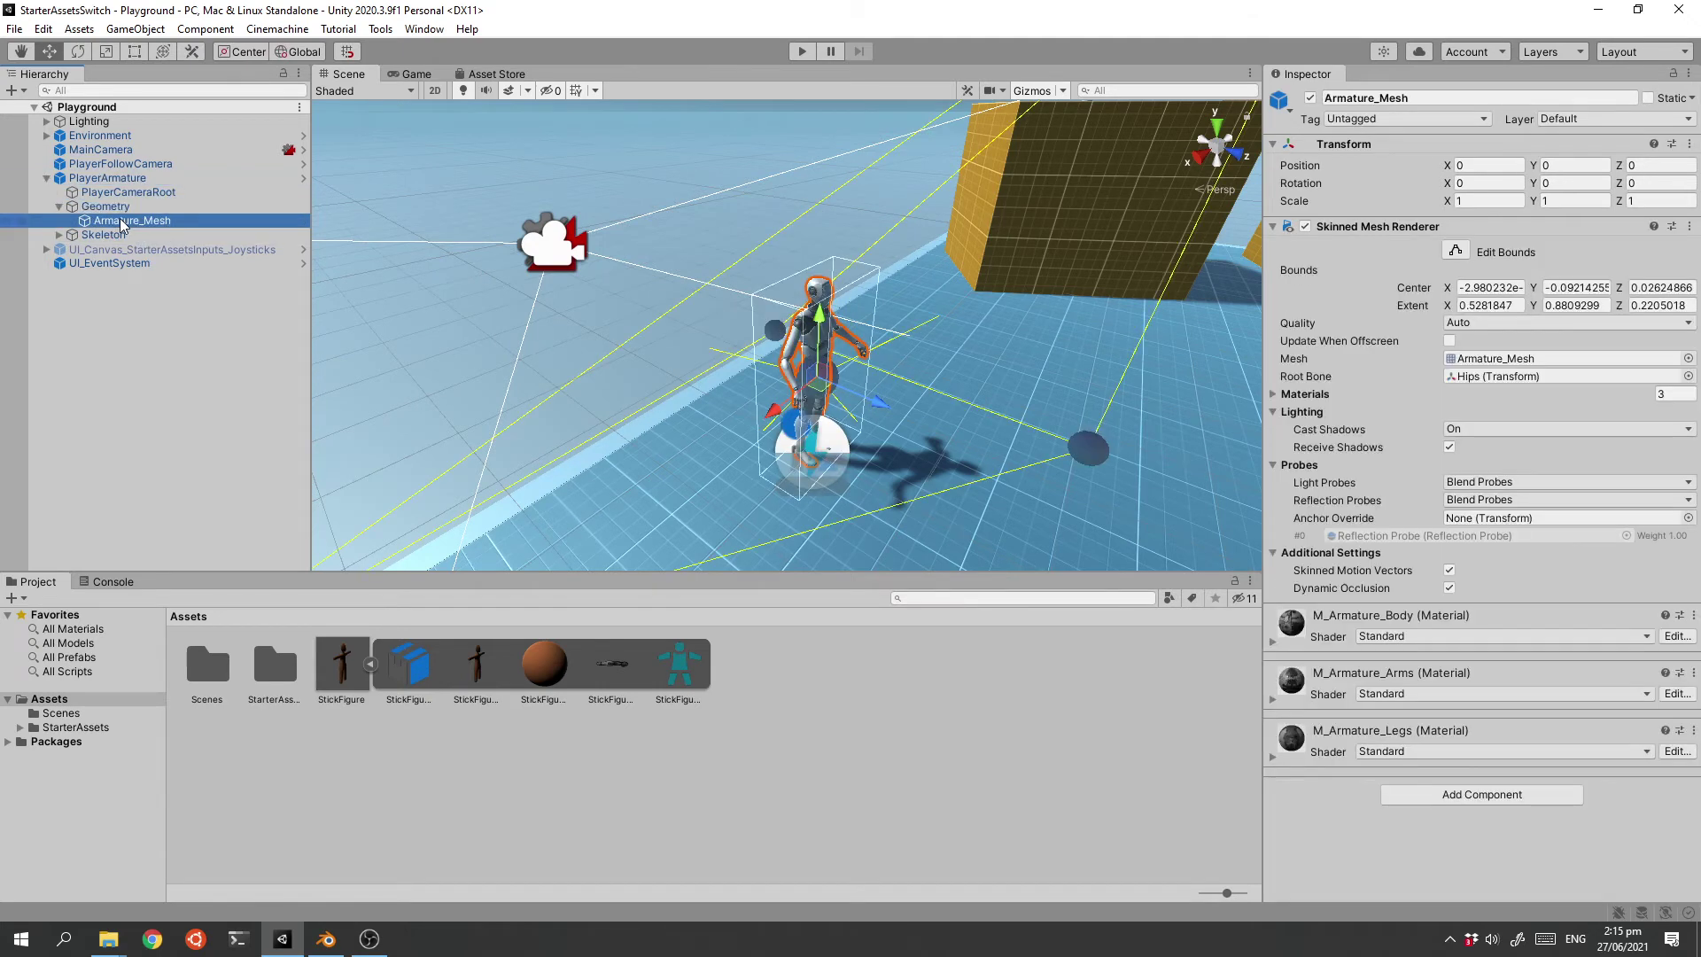
{"action": "left_click_drag", "start_coordinate": [116, 217], "coordinate": [122, 225]}
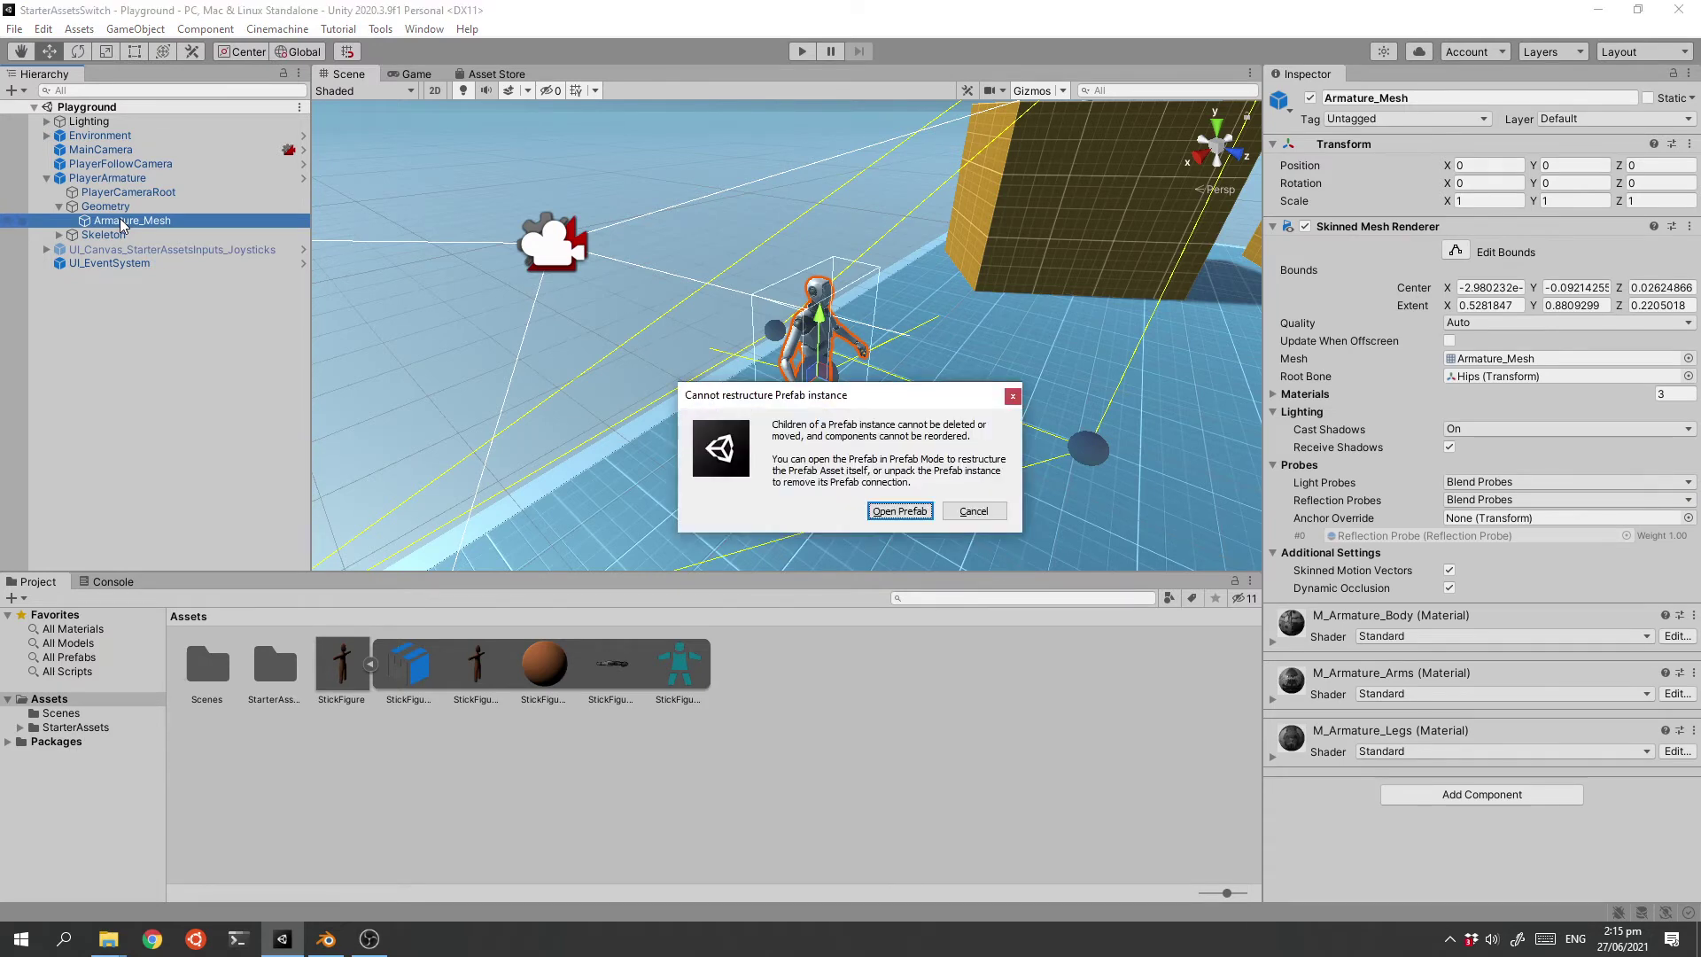
{"action": "left_click", "coordinate": [992, 516]}
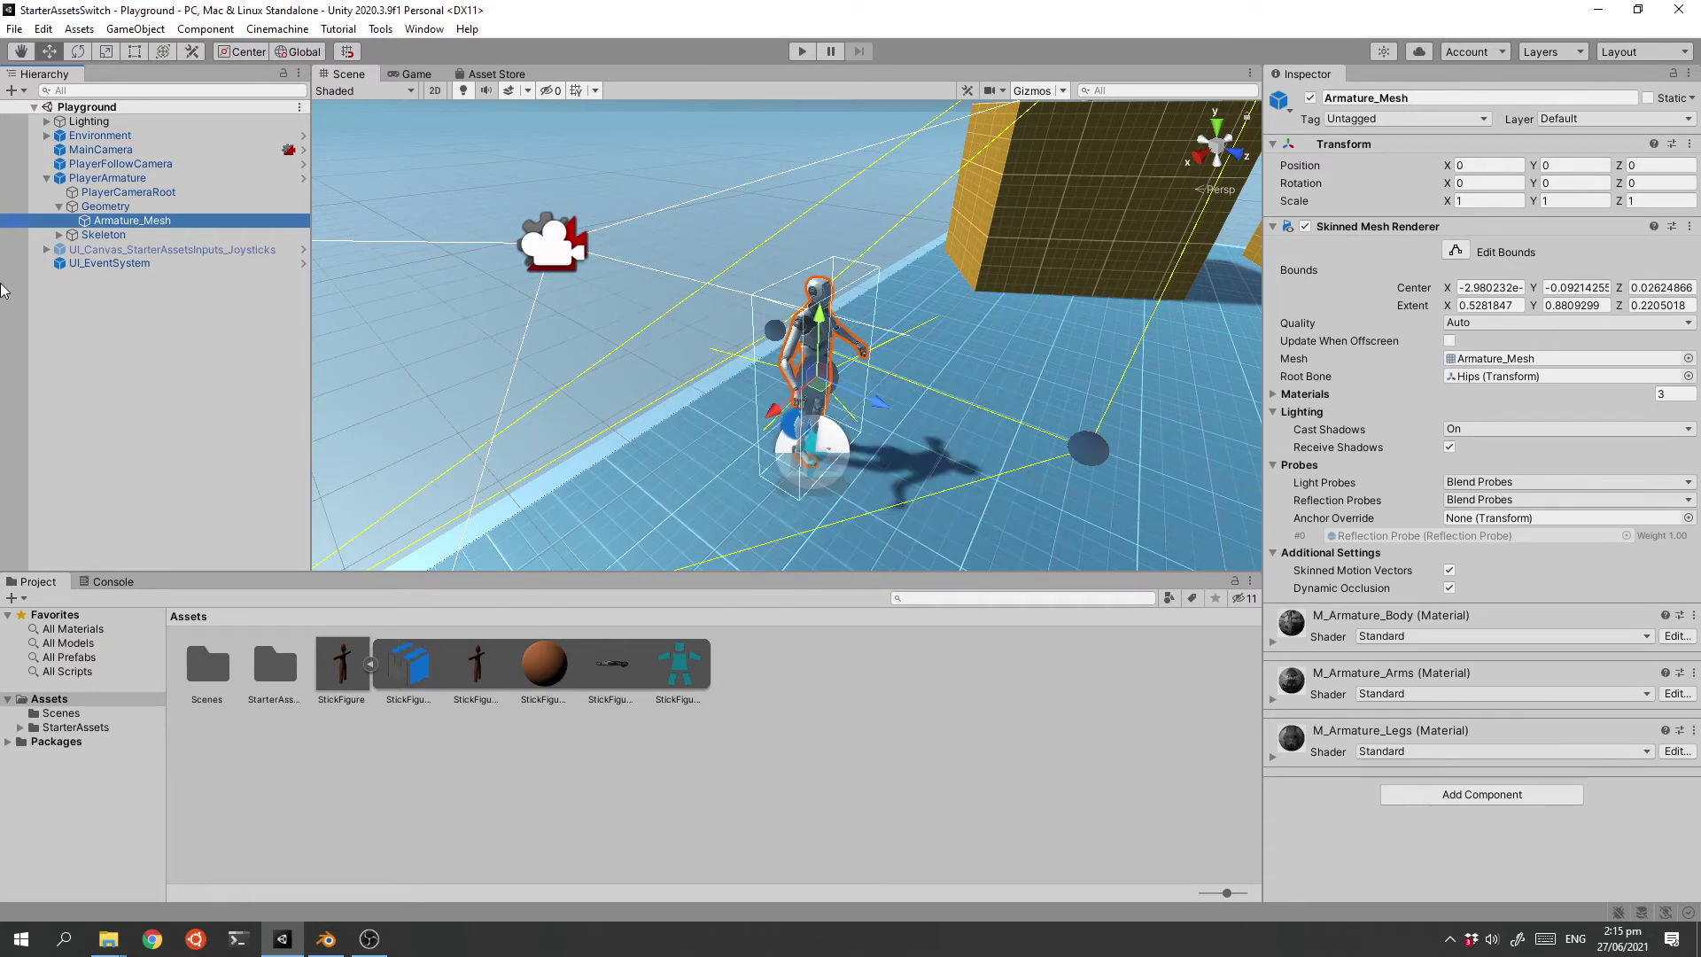
- Unpack the PlayerArmature prefab completely and delete the robot's Armature_Mesh
{"action": "left_click", "coordinate": [89, 185]}
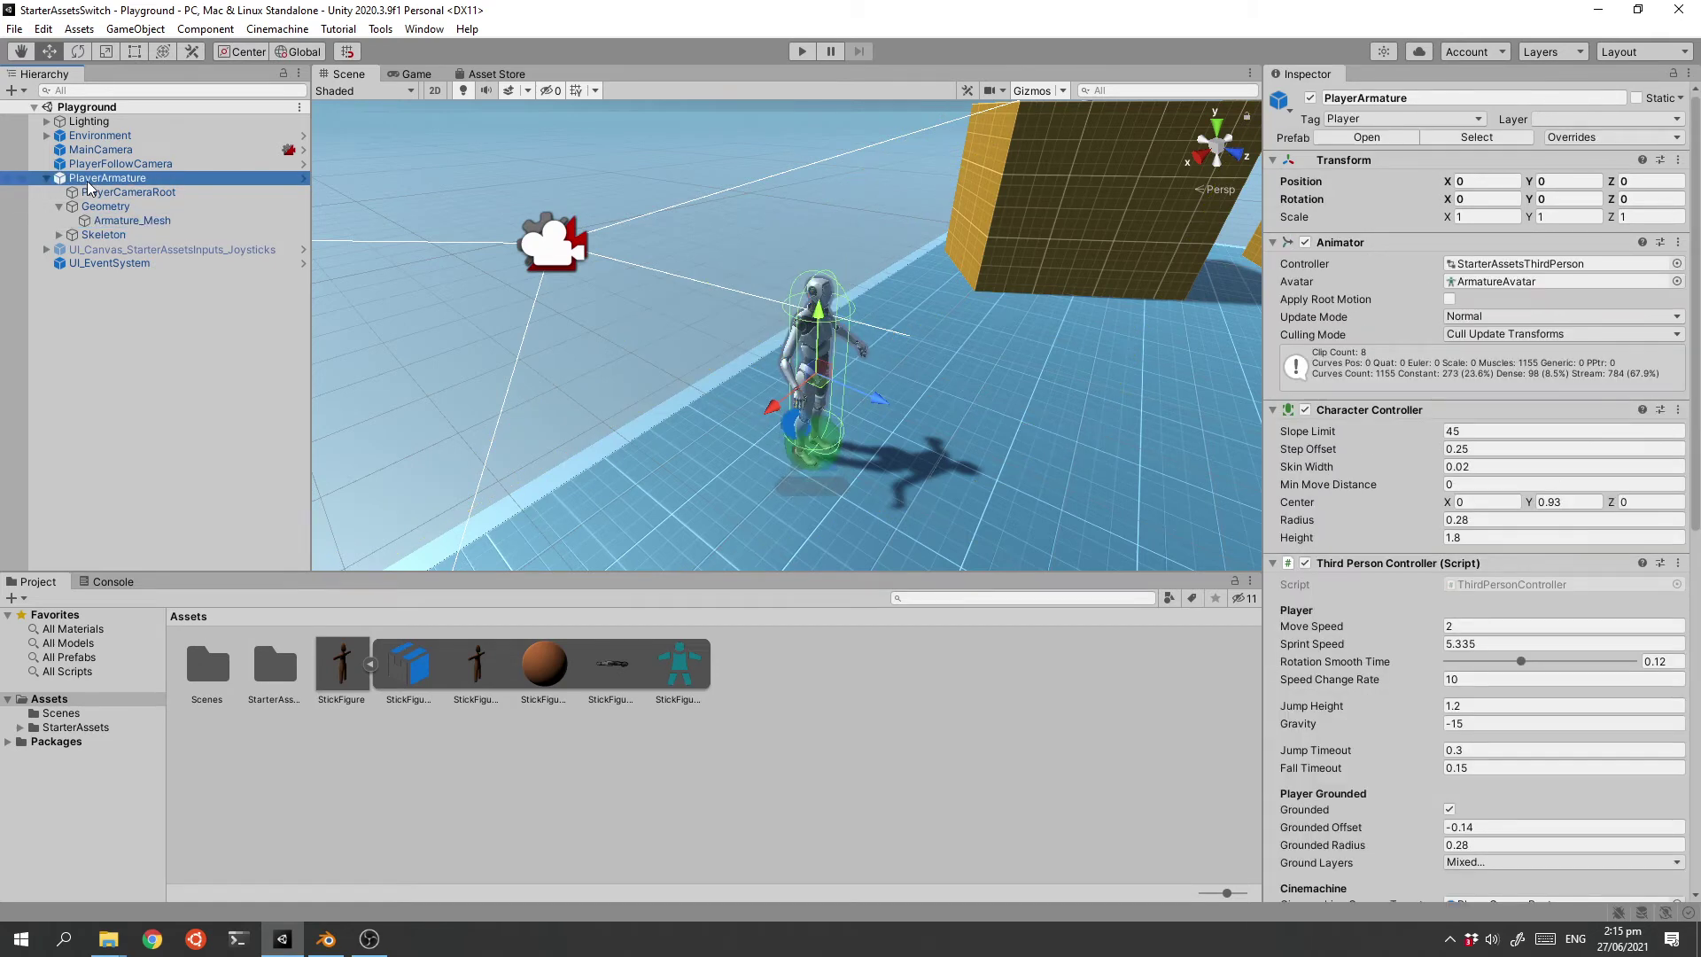
{"action": "right_click", "coordinate": [88, 186]}
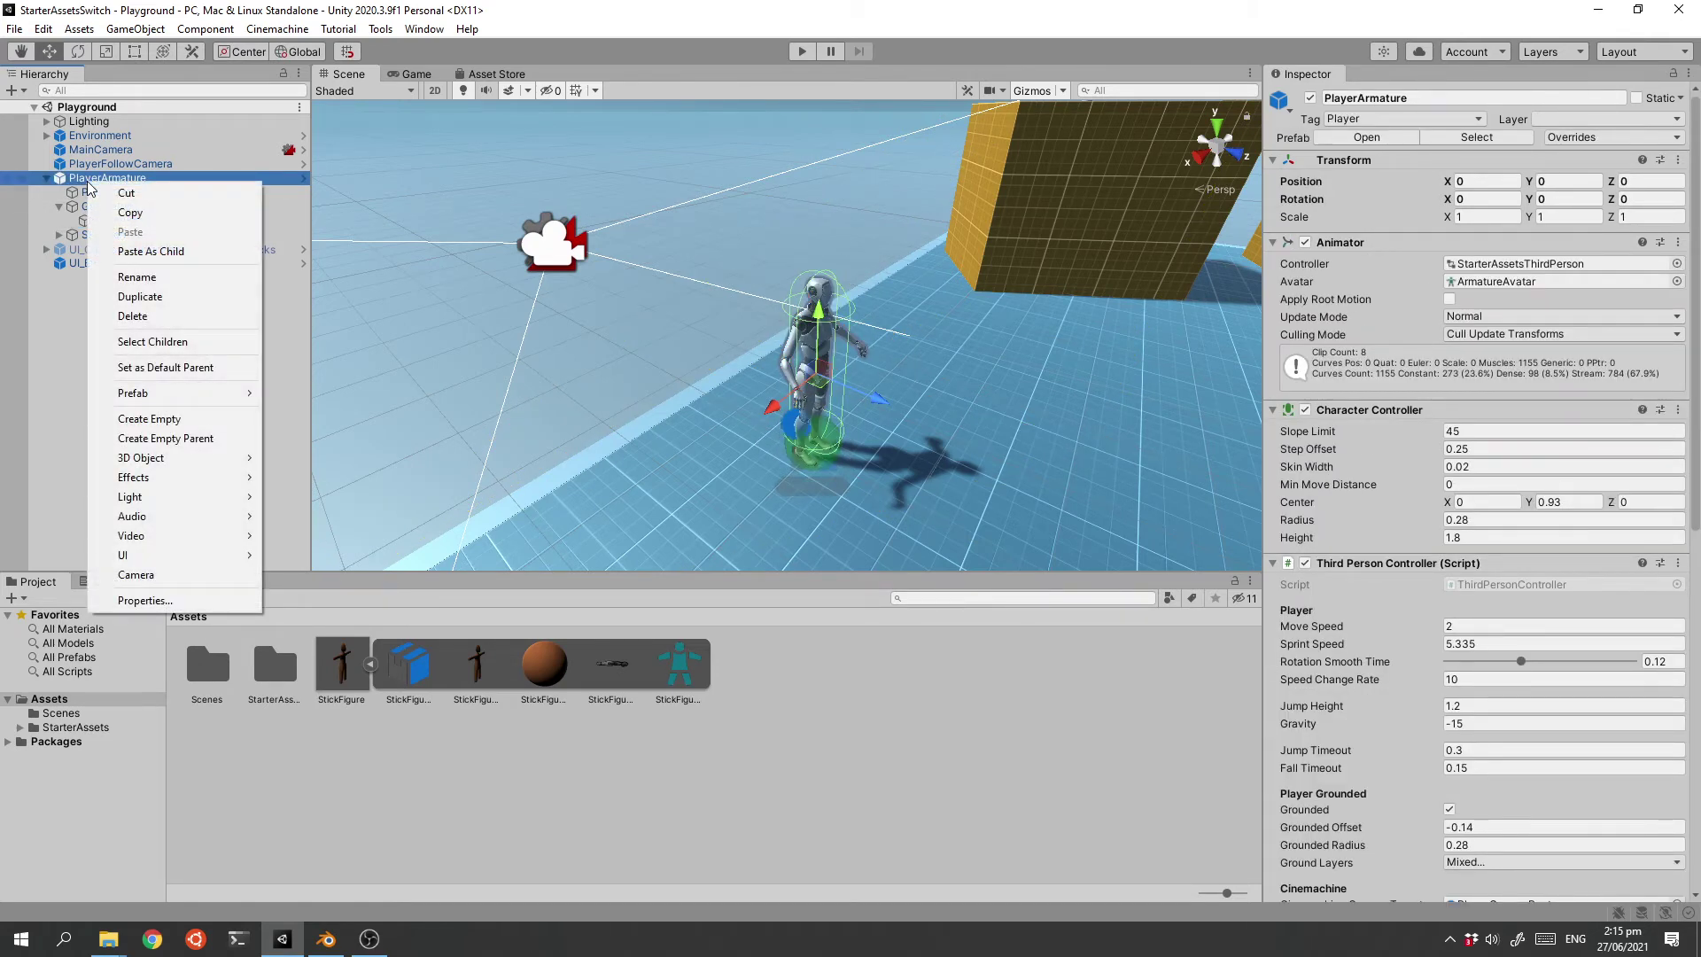
{"action": "mouse_move", "coordinate": [177, 396]}
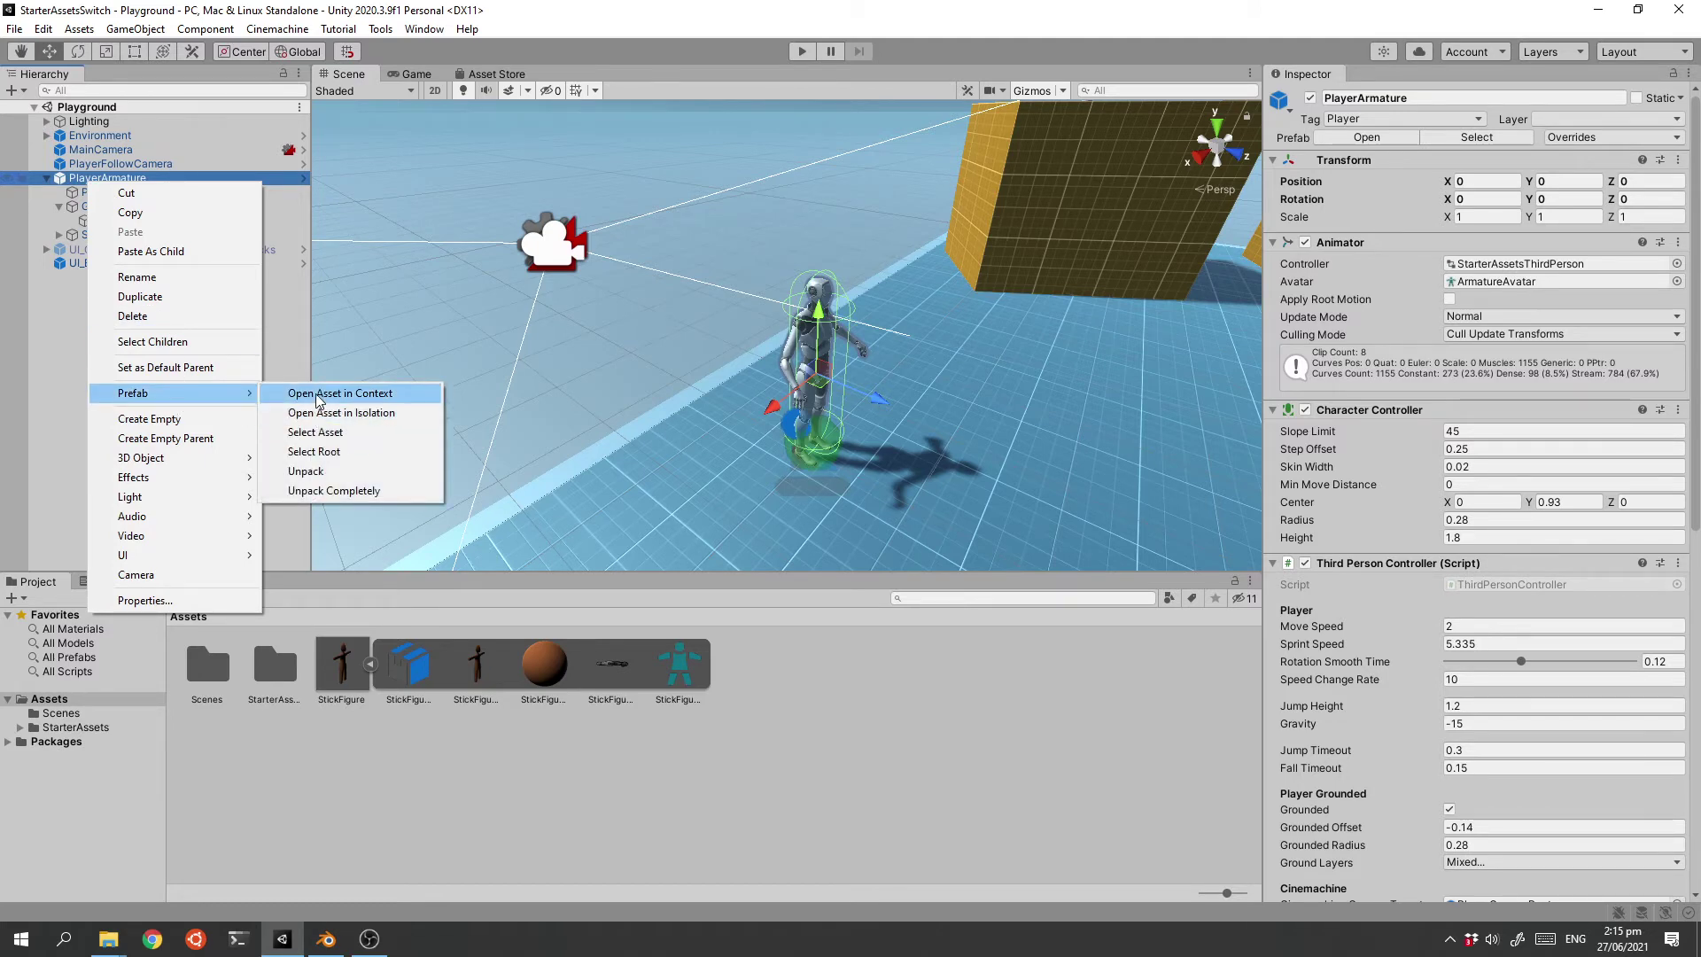
{"action": "left_click", "coordinate": [335, 493]}
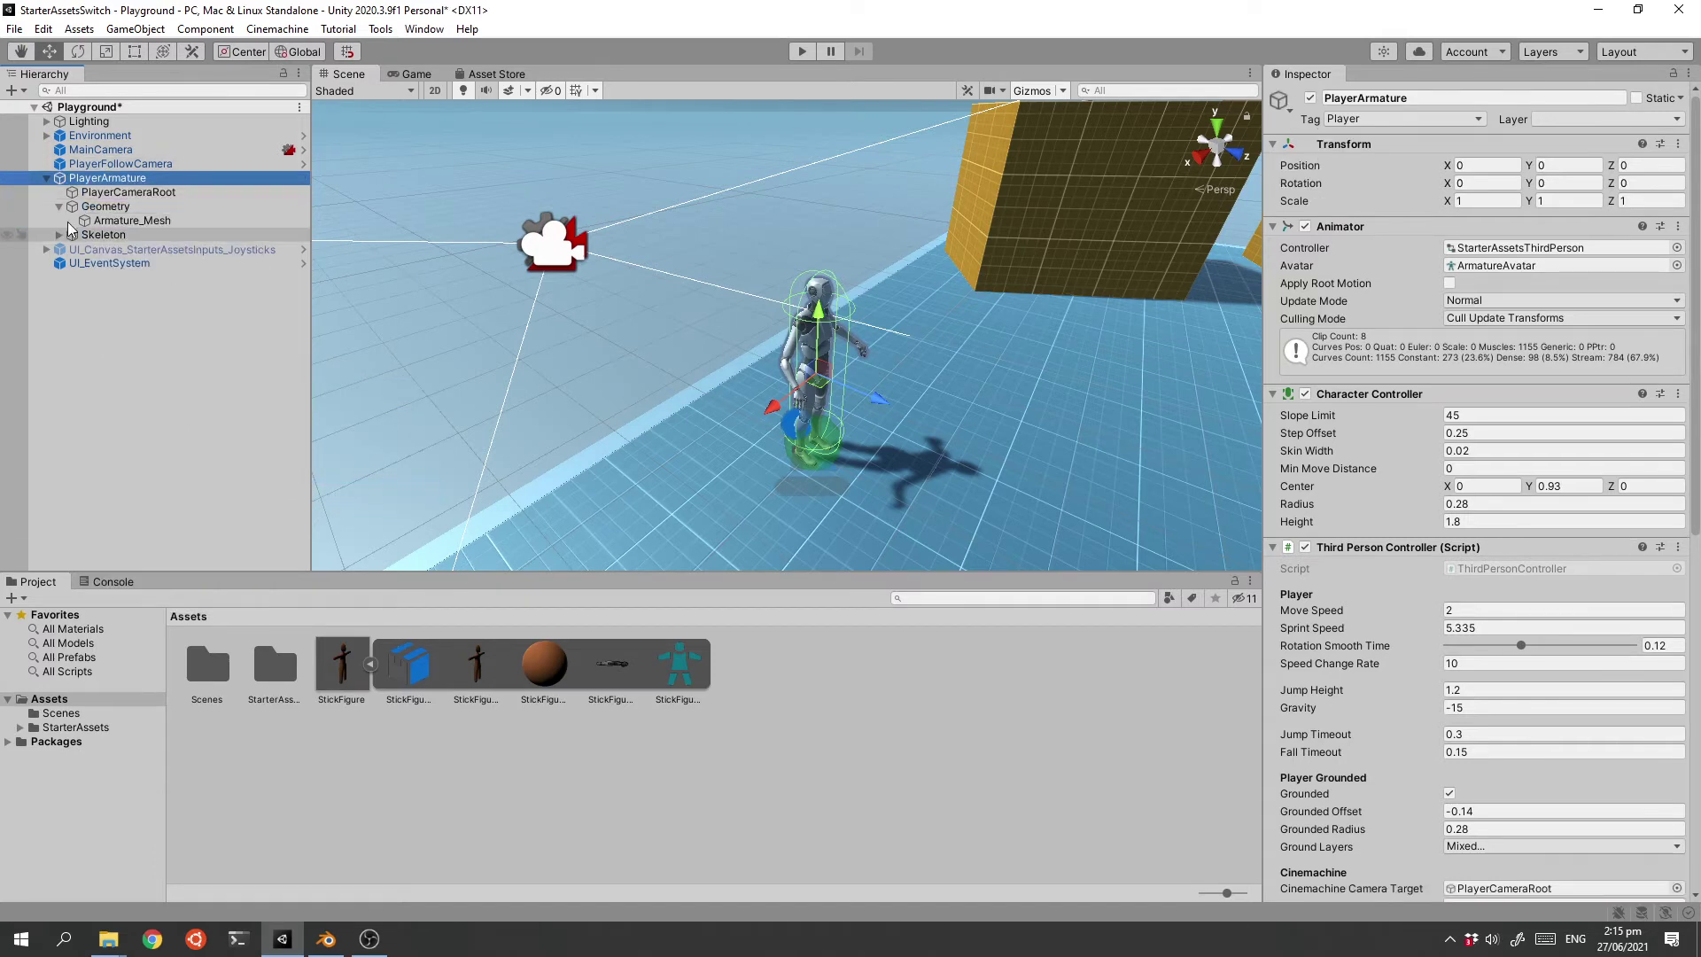
{"action": "left_click", "coordinate": [139, 222]}
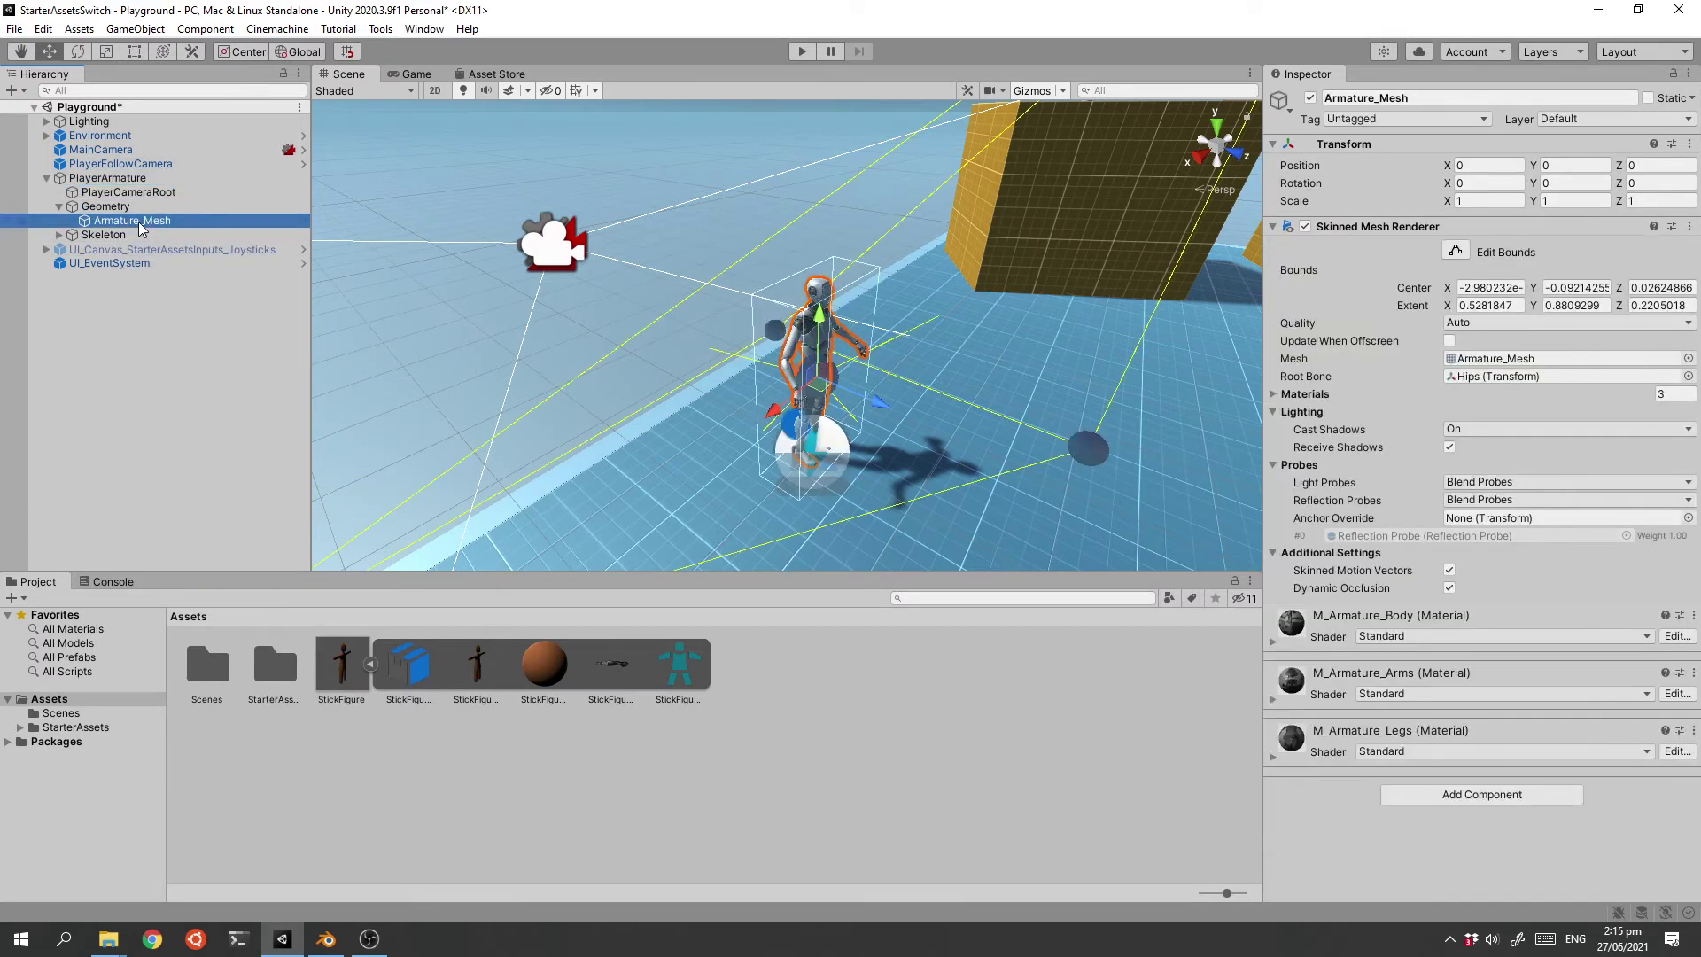
{"action": "key", "text": "Delete"}
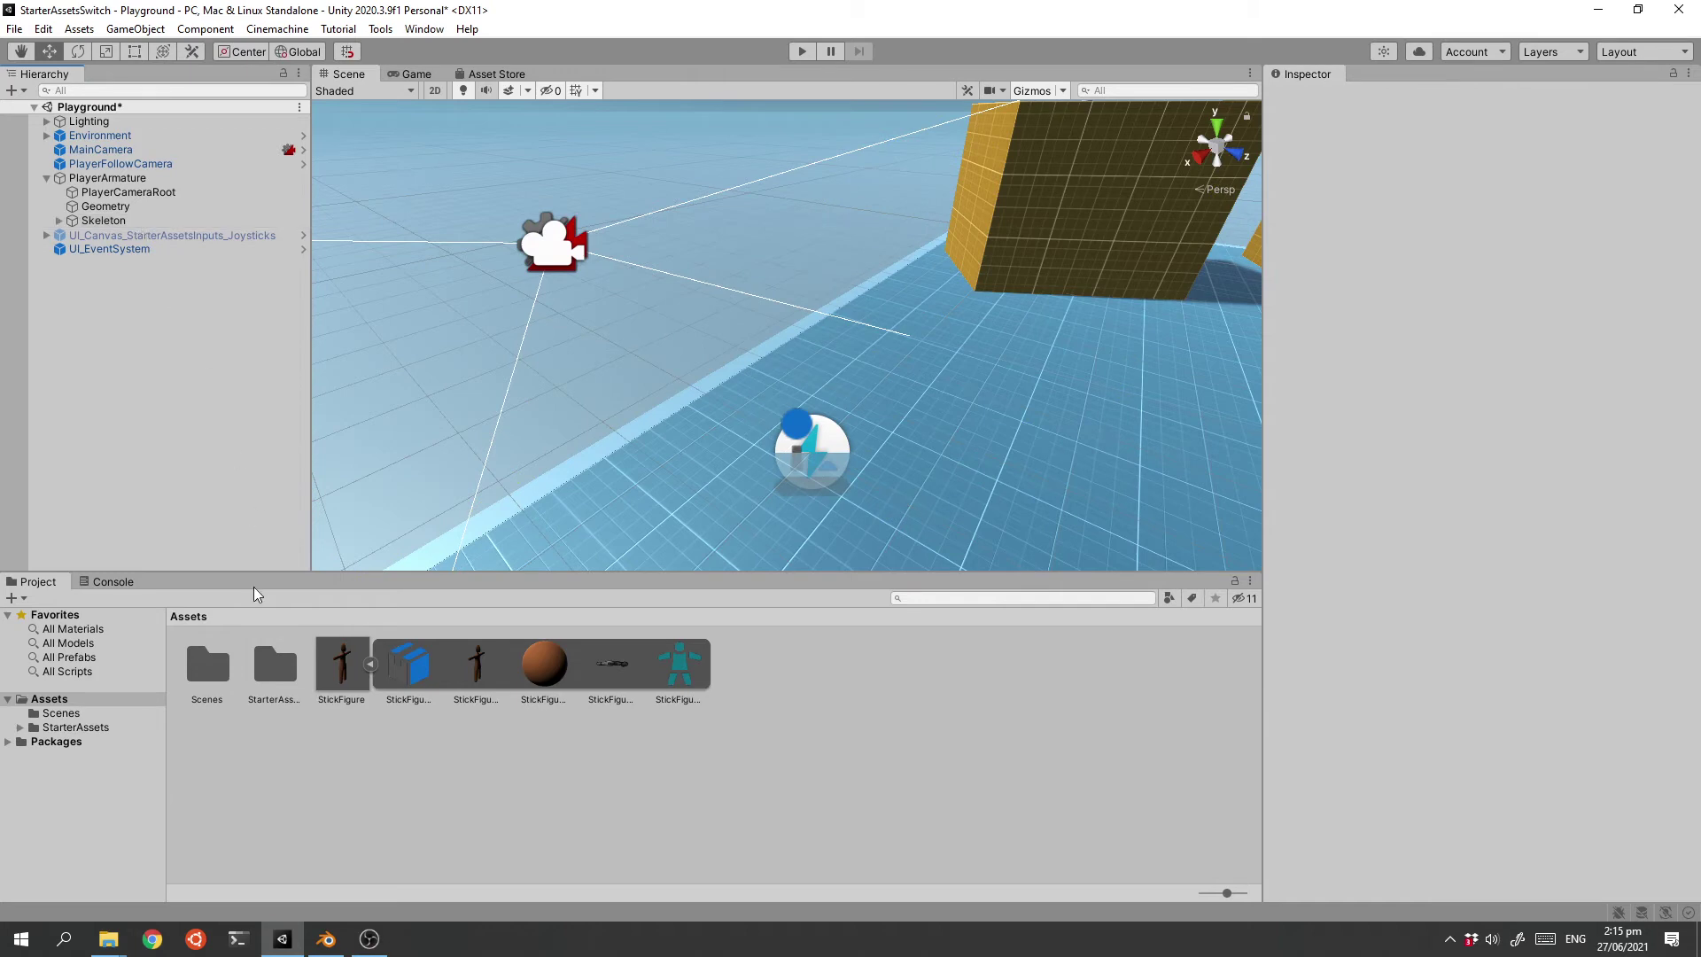
- Put StickFigure under Geometry, assign StickFigureAvatar to PlayerArmature's Animator, and enter Play mode
{"action": "left_click_drag", "start_coordinate": [344, 669], "coordinate": [108, 216]}
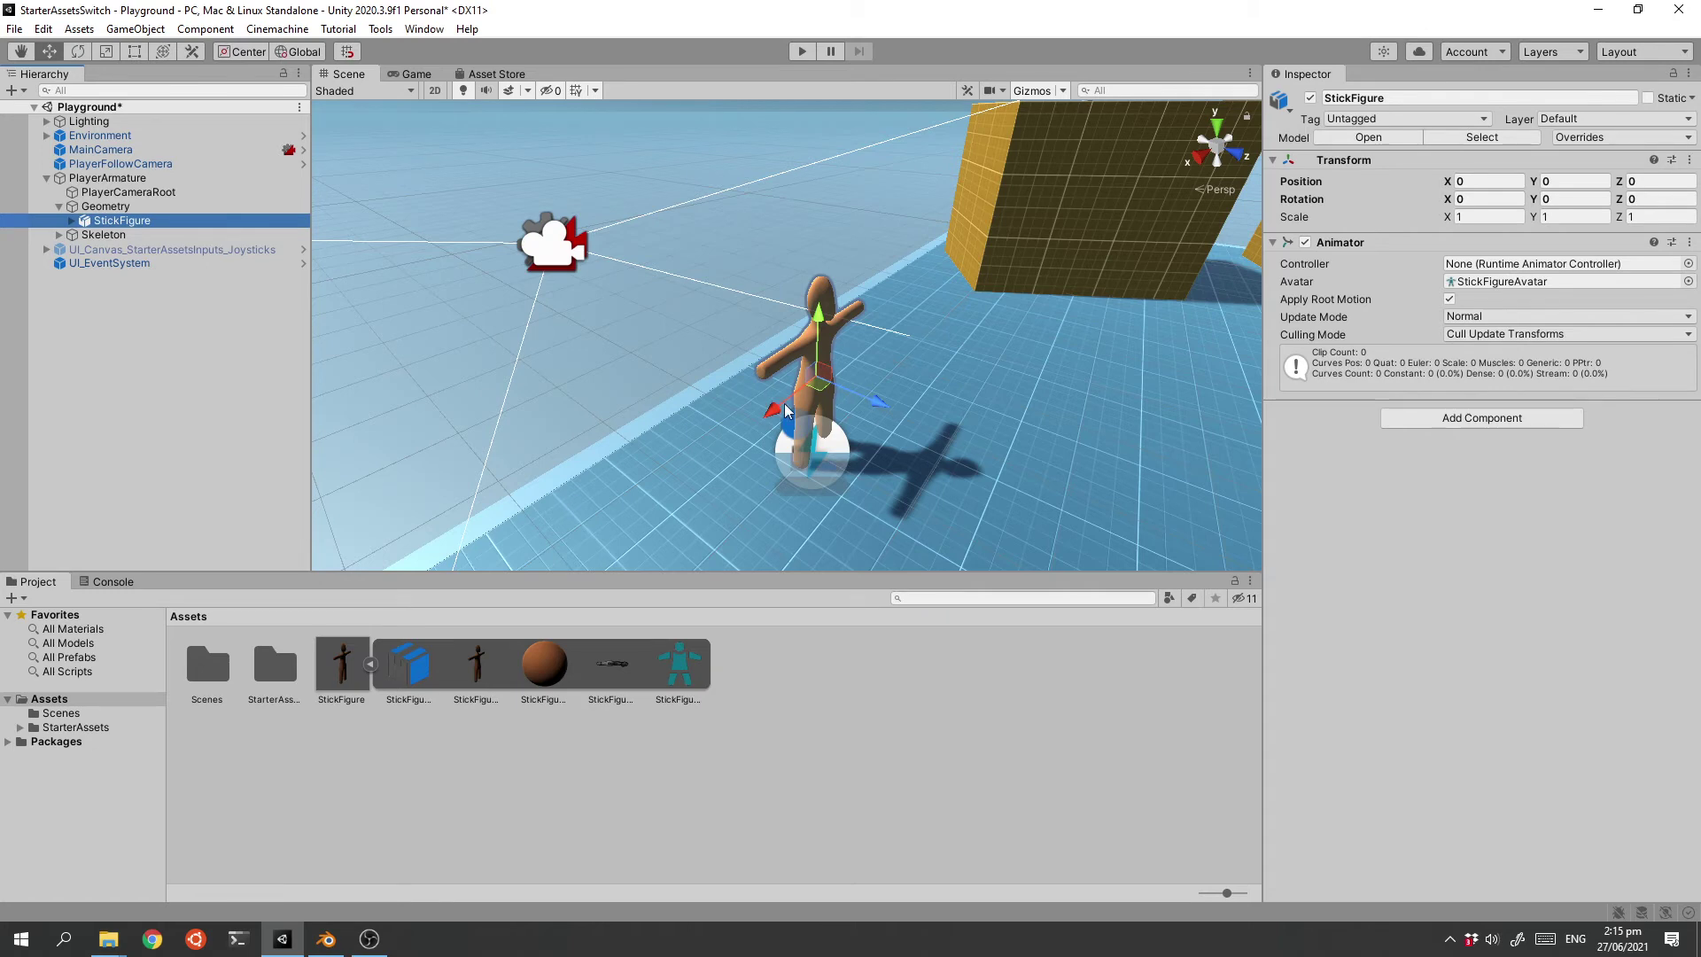
{"action": "left_click", "coordinate": [113, 179]}
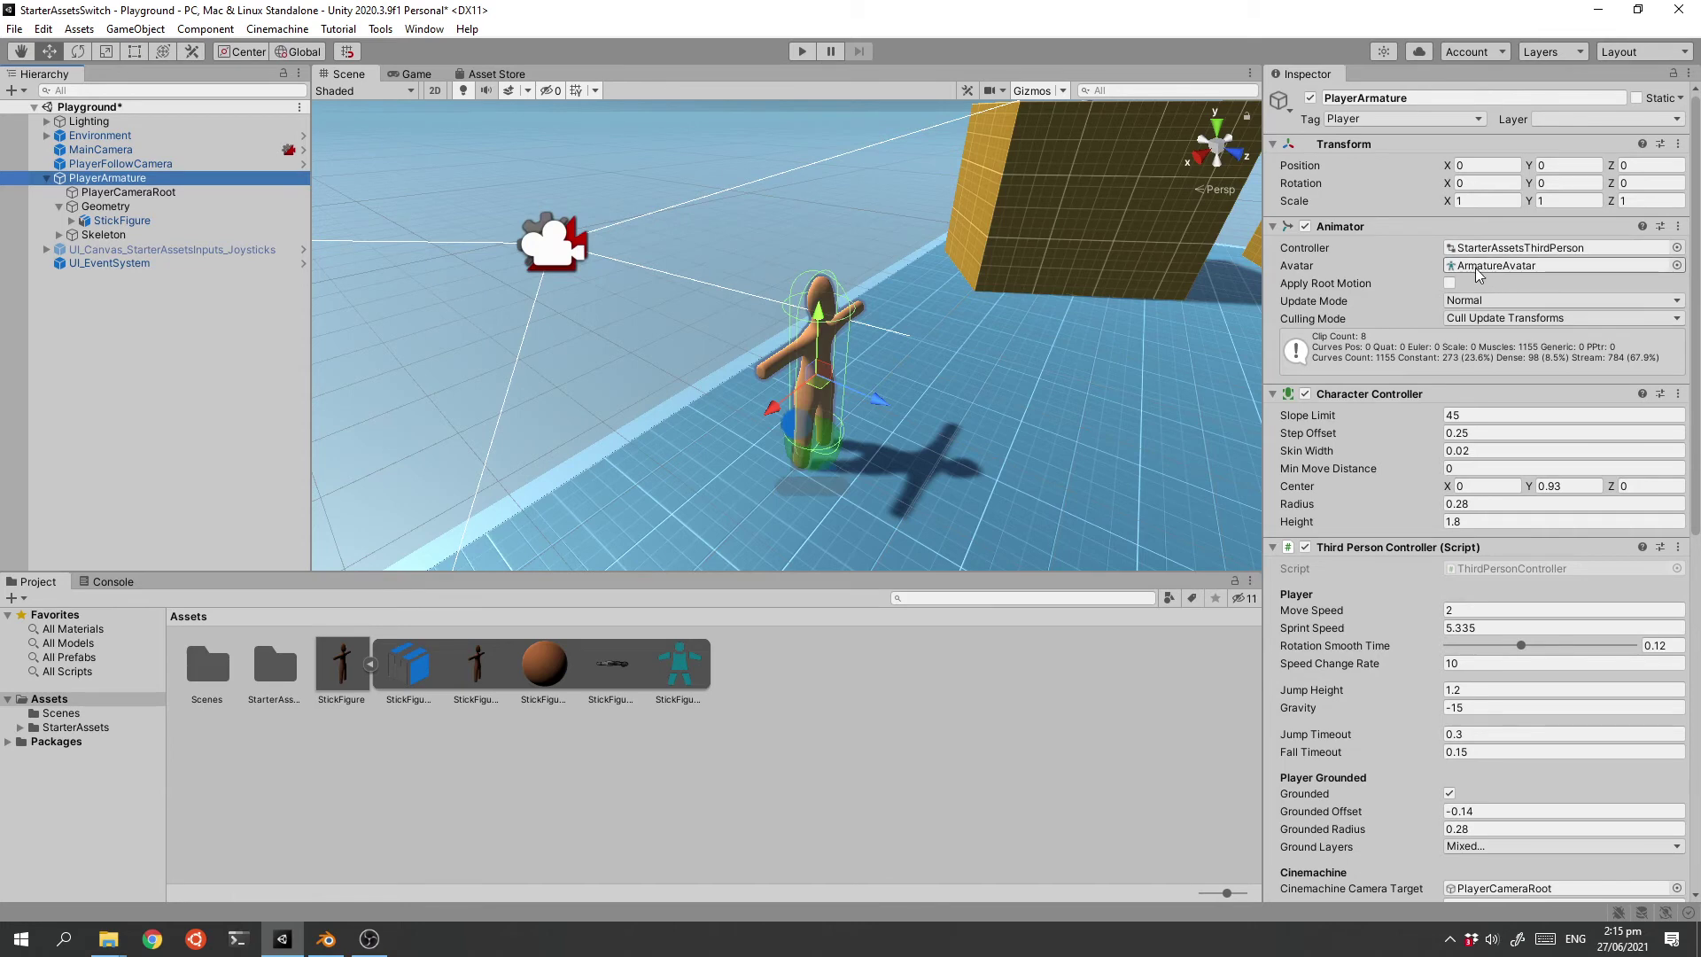
{"action": "left_click", "coordinate": [1677, 265]}
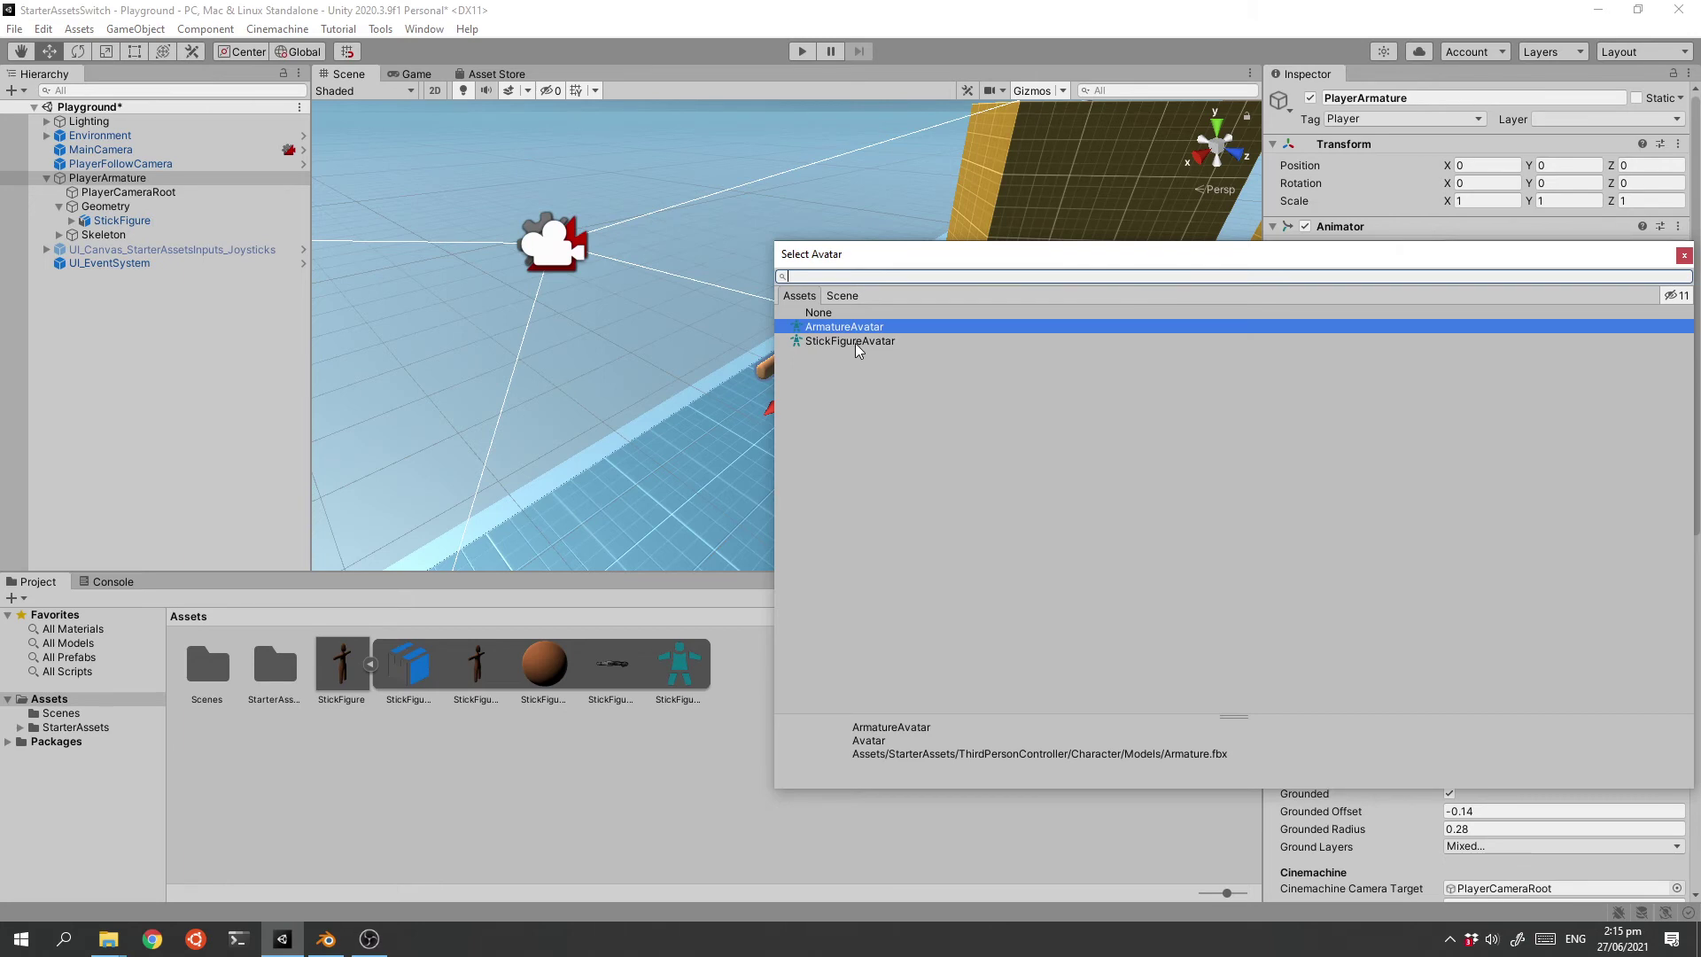
{"action": "double_click", "coordinate": [855, 342]}
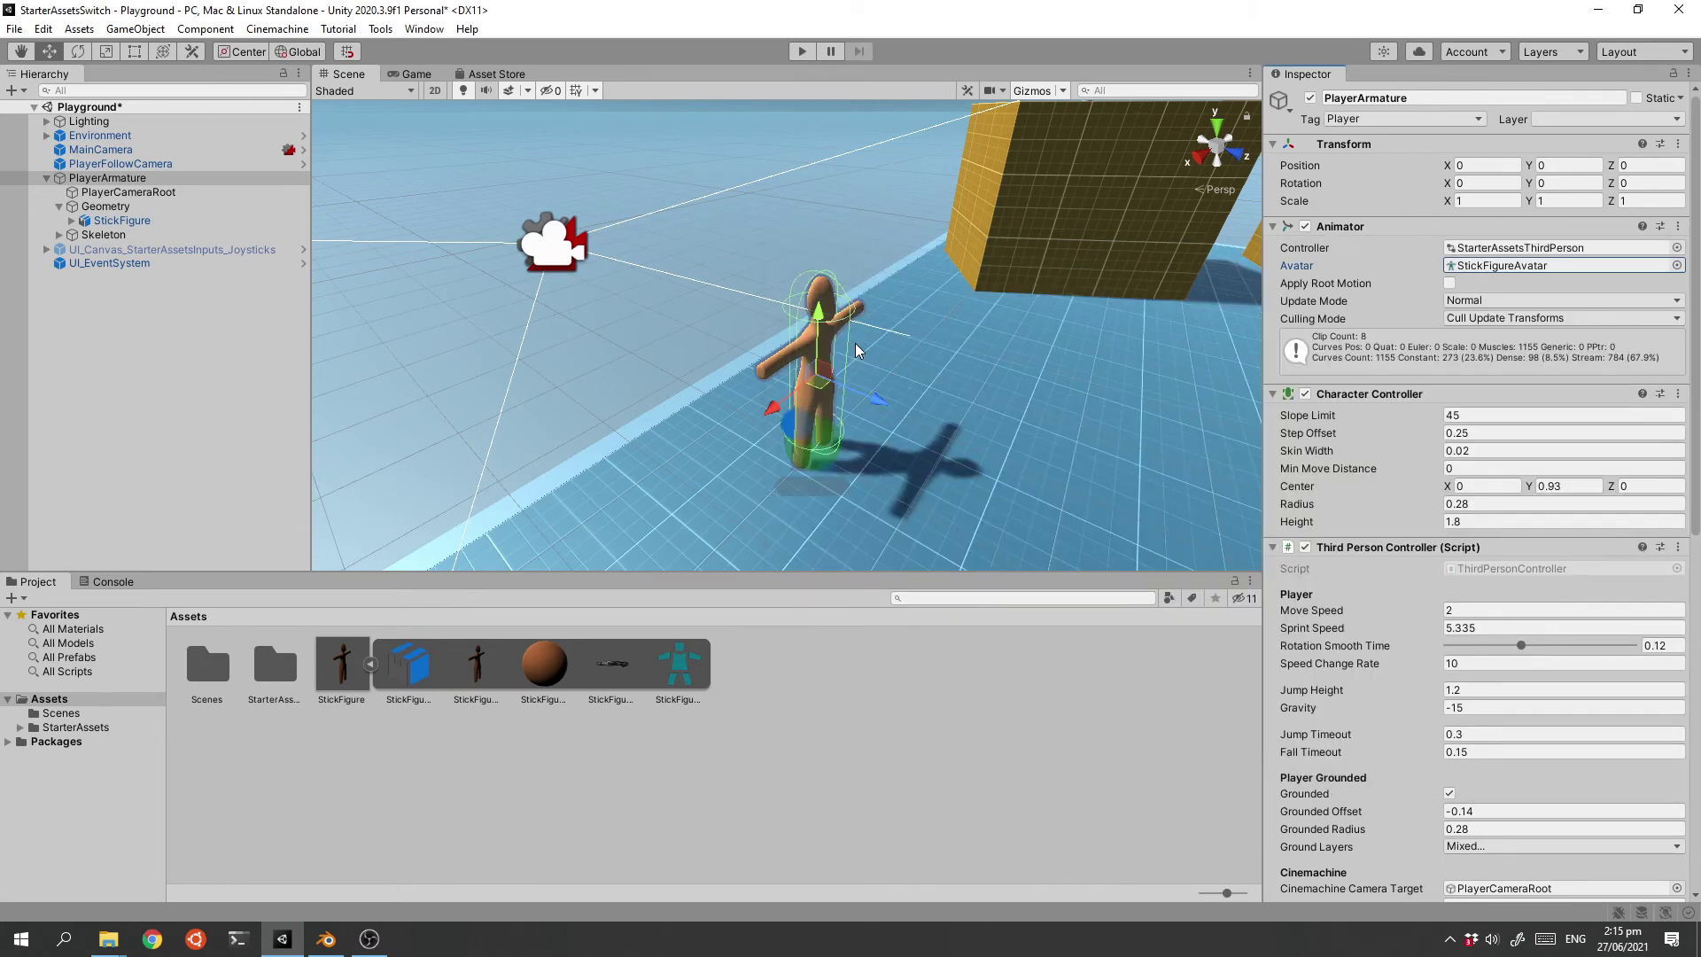
{"action": "left_click", "coordinate": [802, 51]}
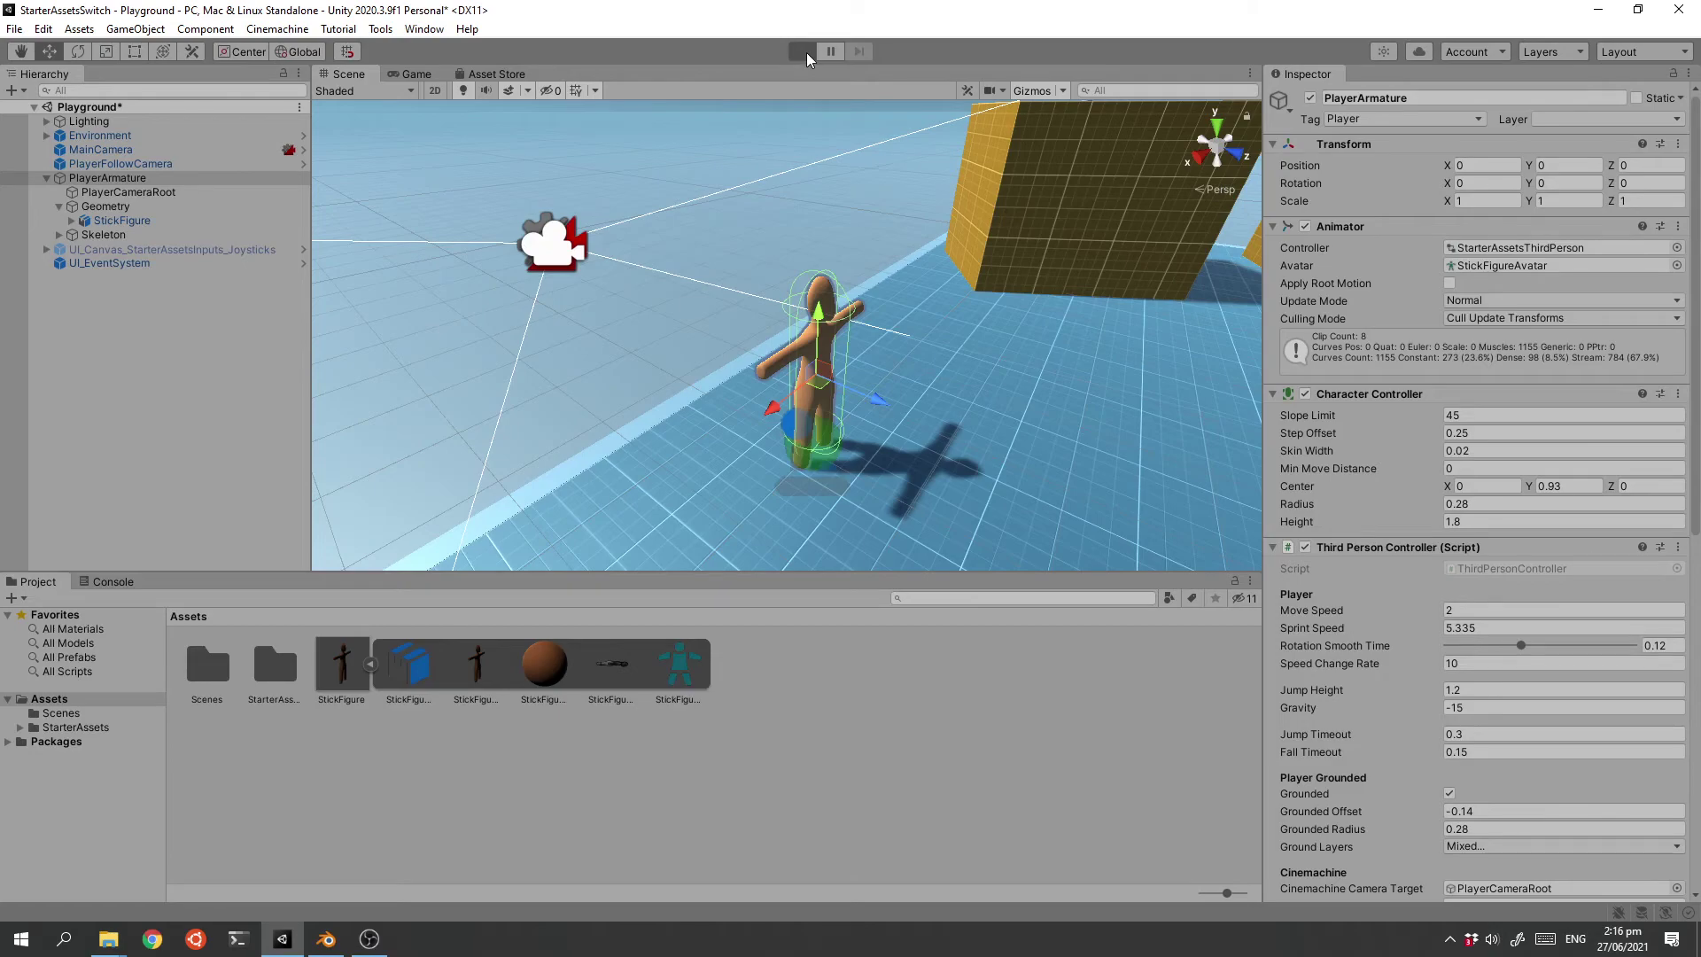
- Walk the orange stick figure forward through the level with the W key
{"action": "key", "text": "w"}
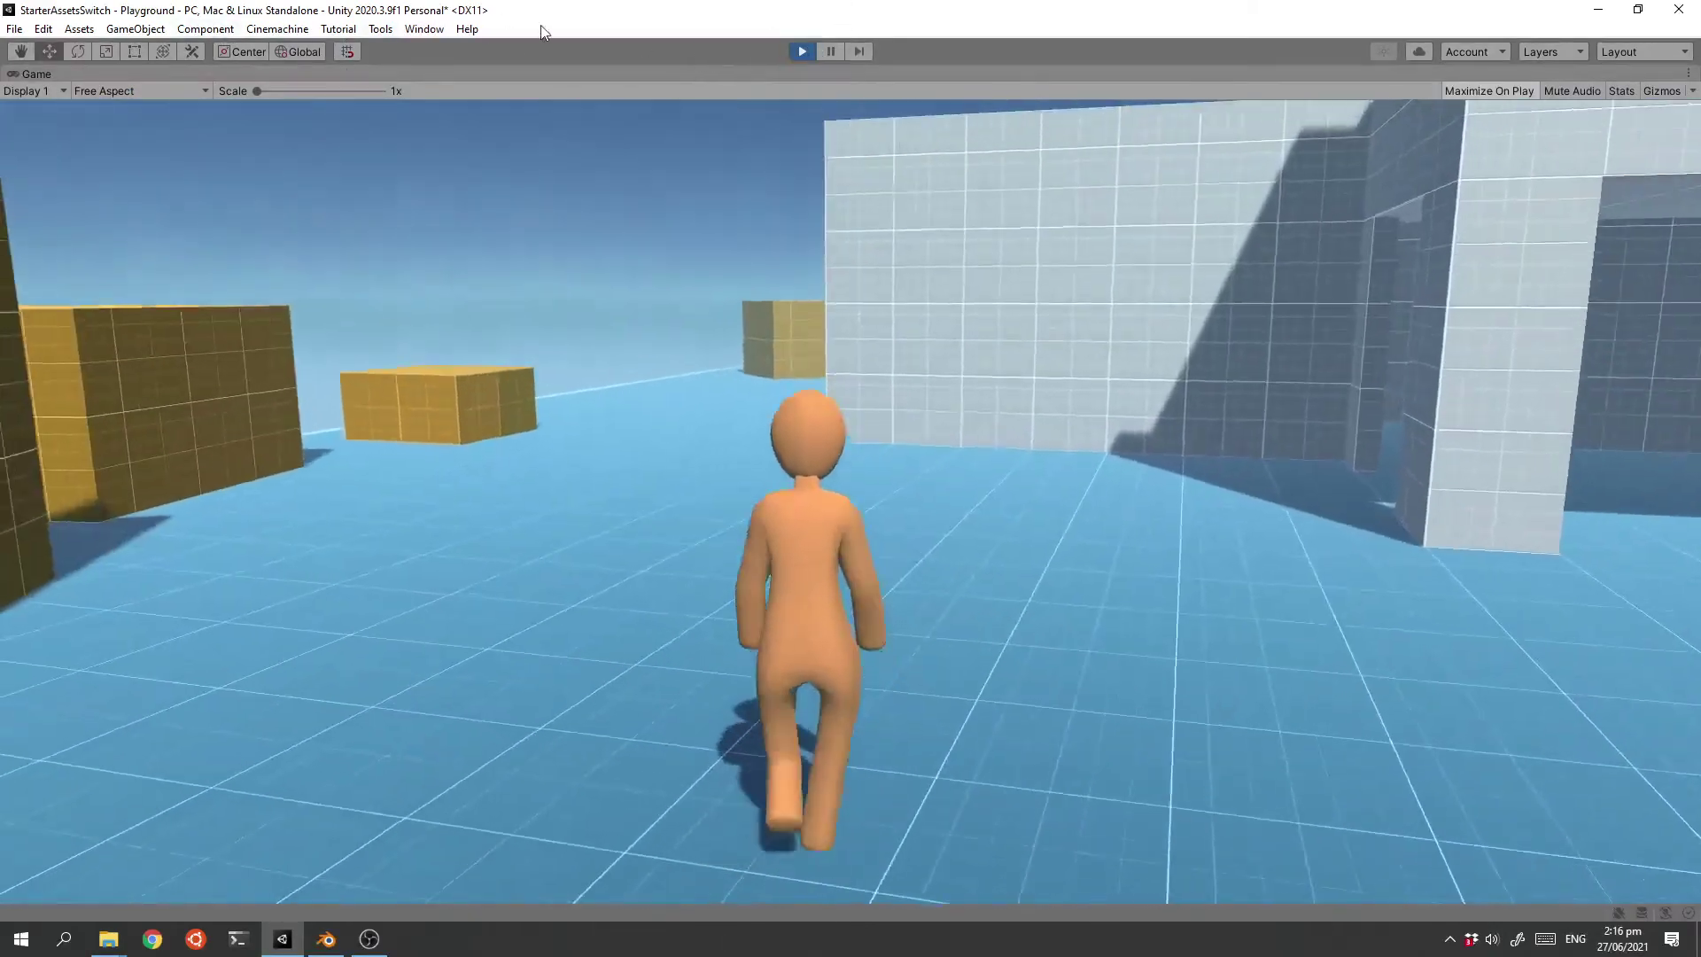